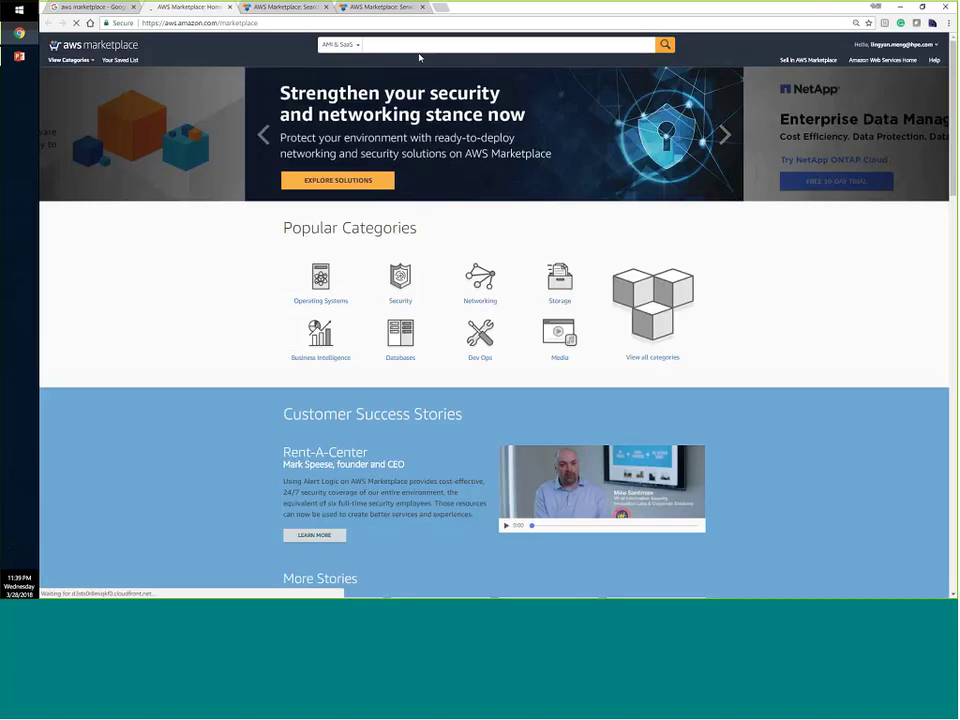
Step: Search AWS Marketplace for "micro focus service management automation" and open the Service Management Automation listing
click(403, 46)
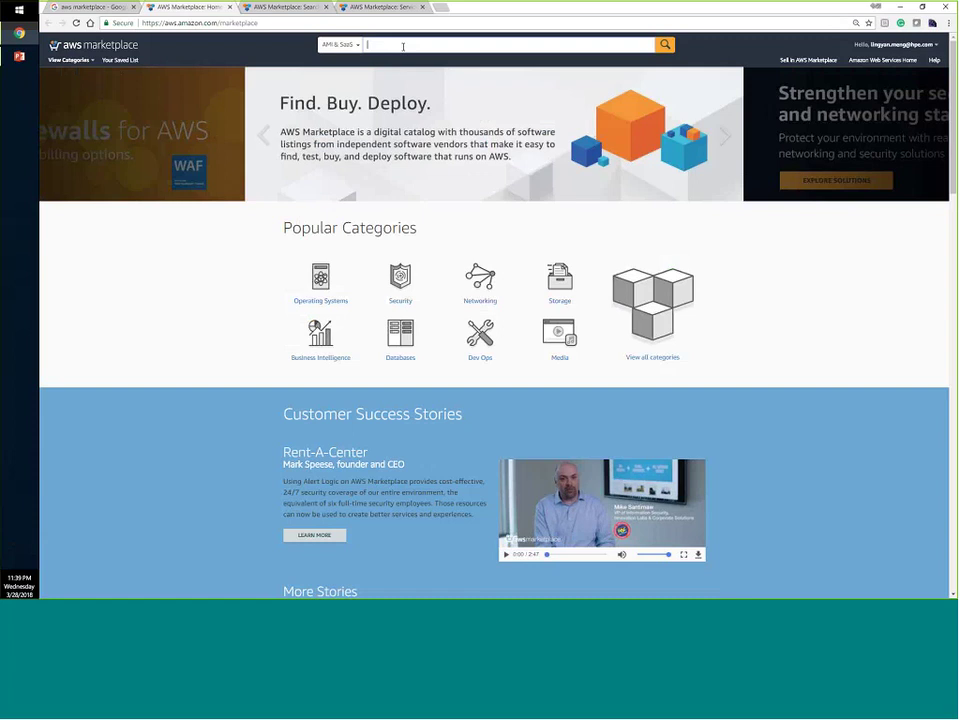
text(micro focus)
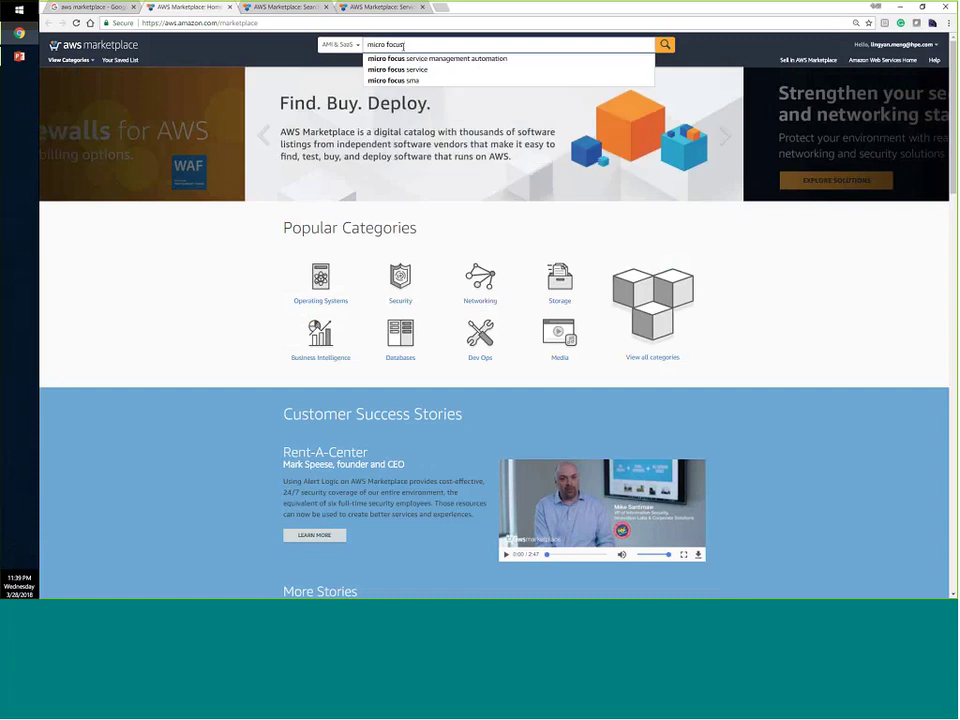
key(Down)
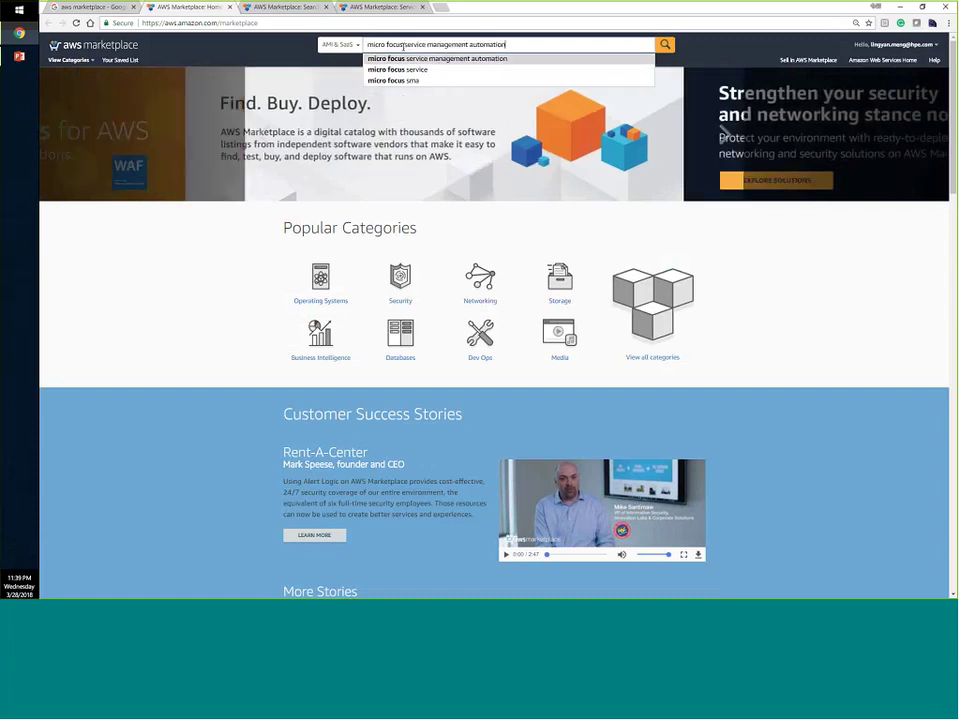
key(Return)
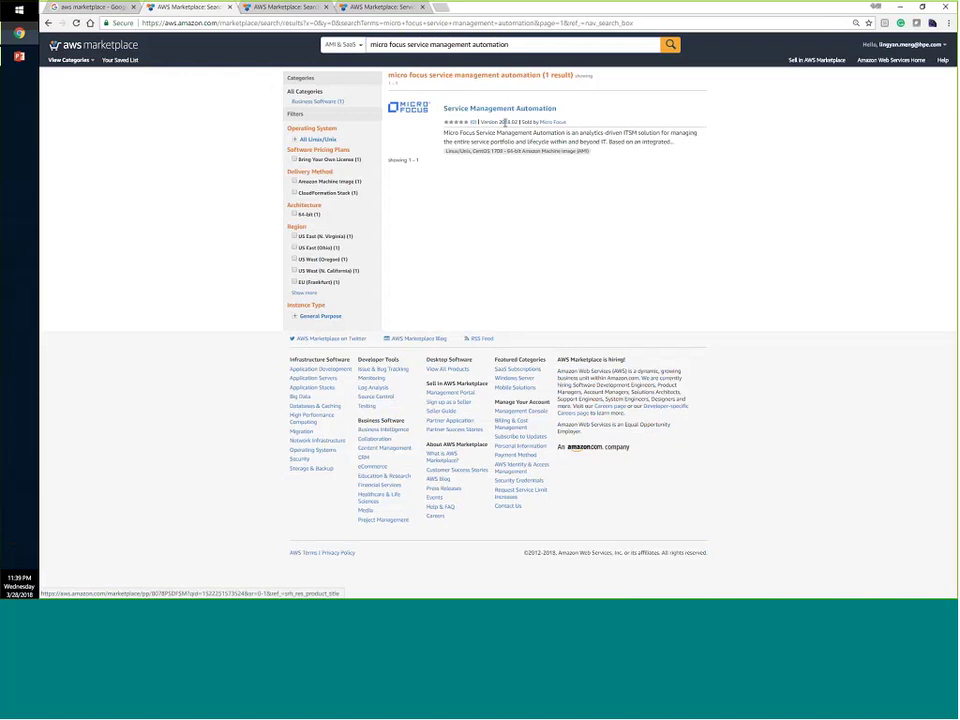
double_click(507, 121)
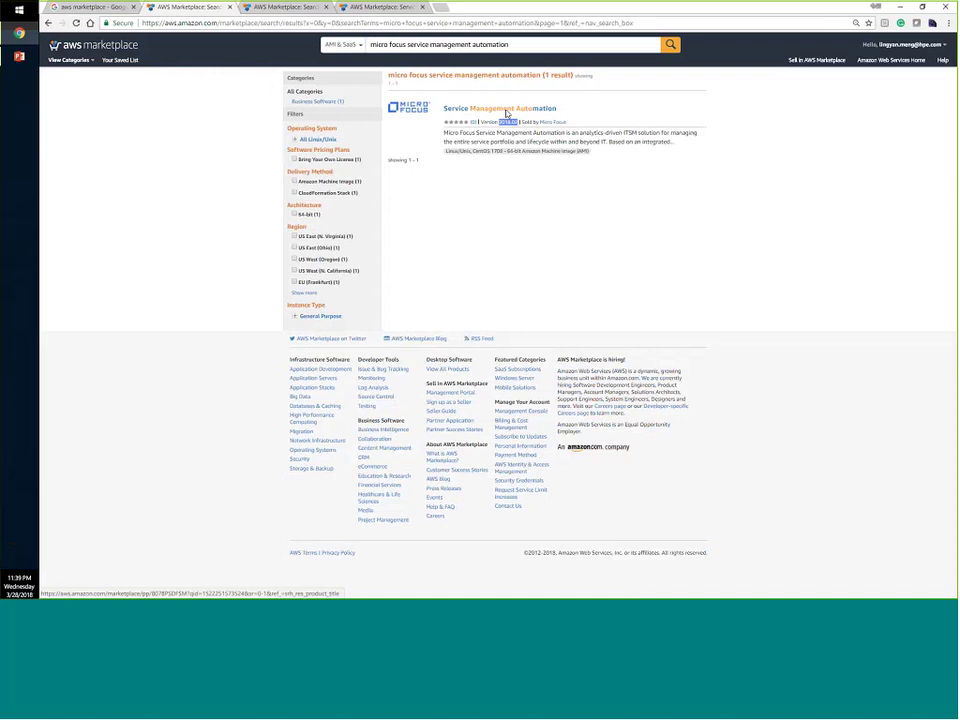
click(506, 114)
Step: Enlarge the browser's page zoom by three levels
click(946, 22)
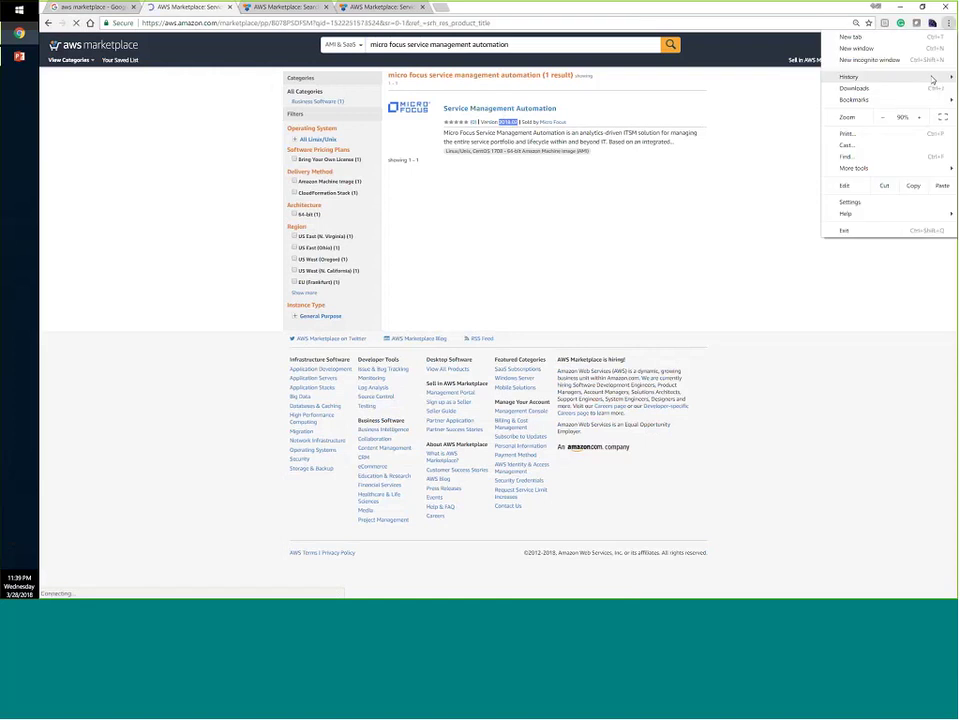
click(918, 117)
click(918, 117)
click(918, 117)
click(723, 231)
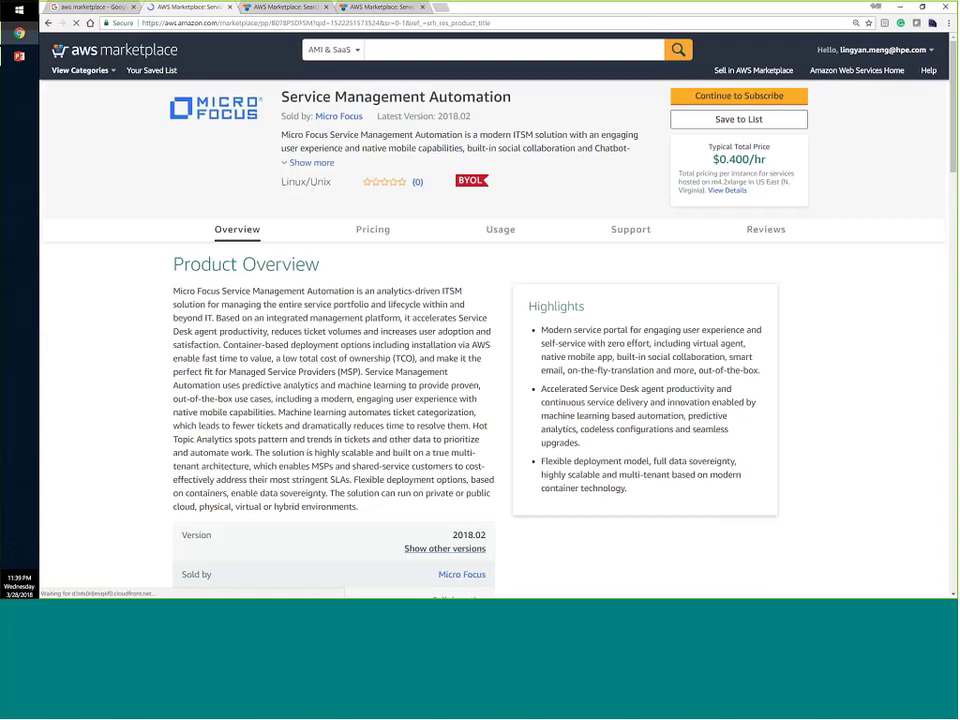
Step: Review the product overview and estimate the costs for the EU (Frankfurt) region in the pricing information
scroll(379, 246, down, 1)
scroll(379, 246, down, 1)
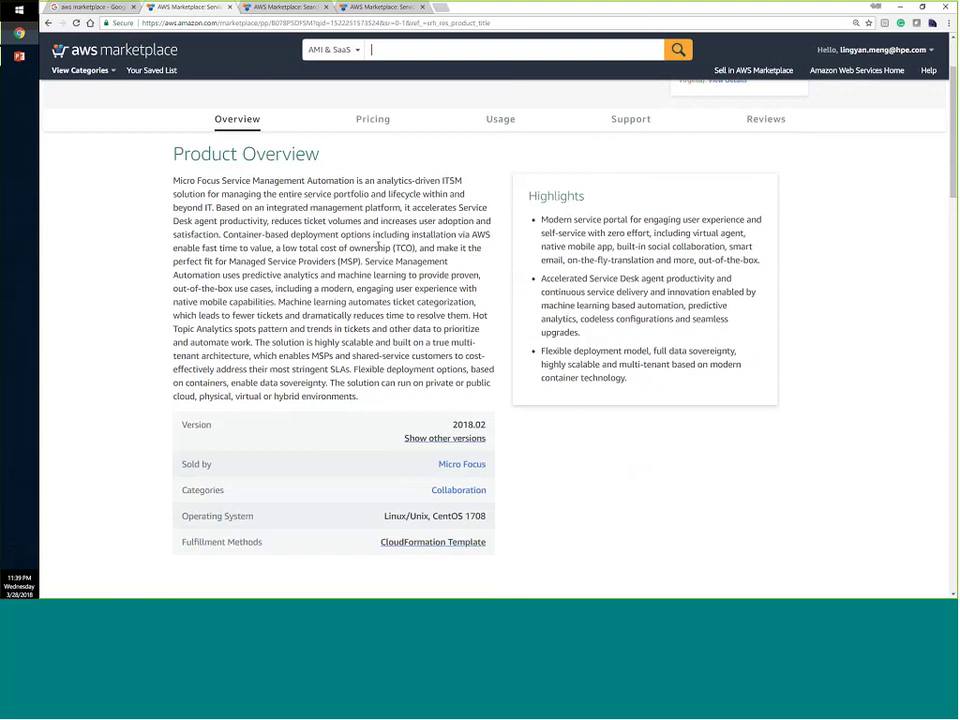
scroll(406, 512, down, 1)
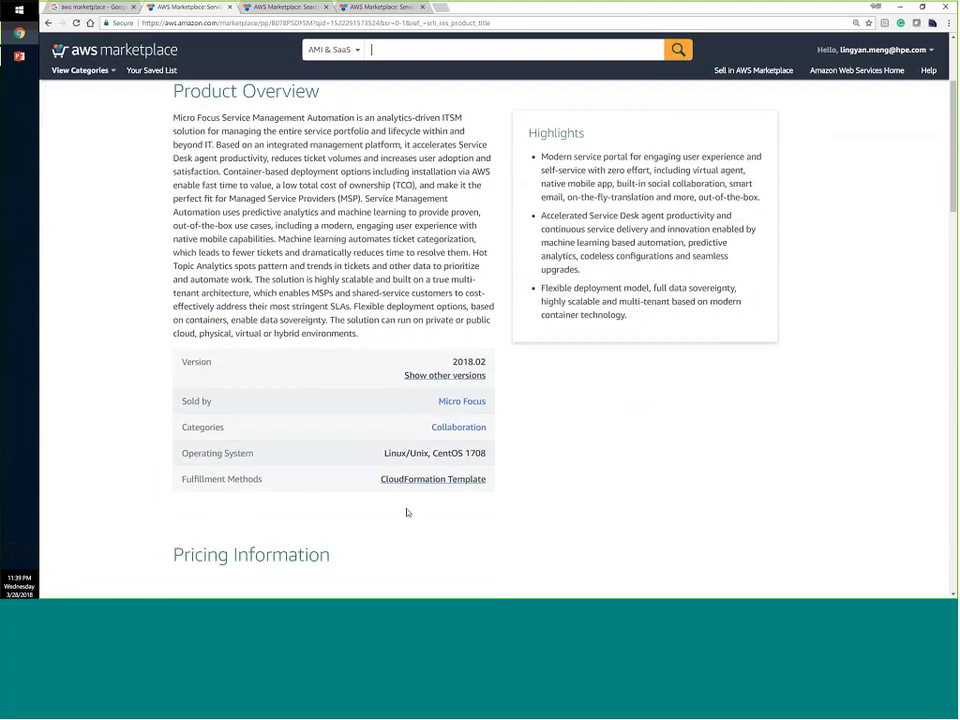
scroll(411, 456, down, 1)
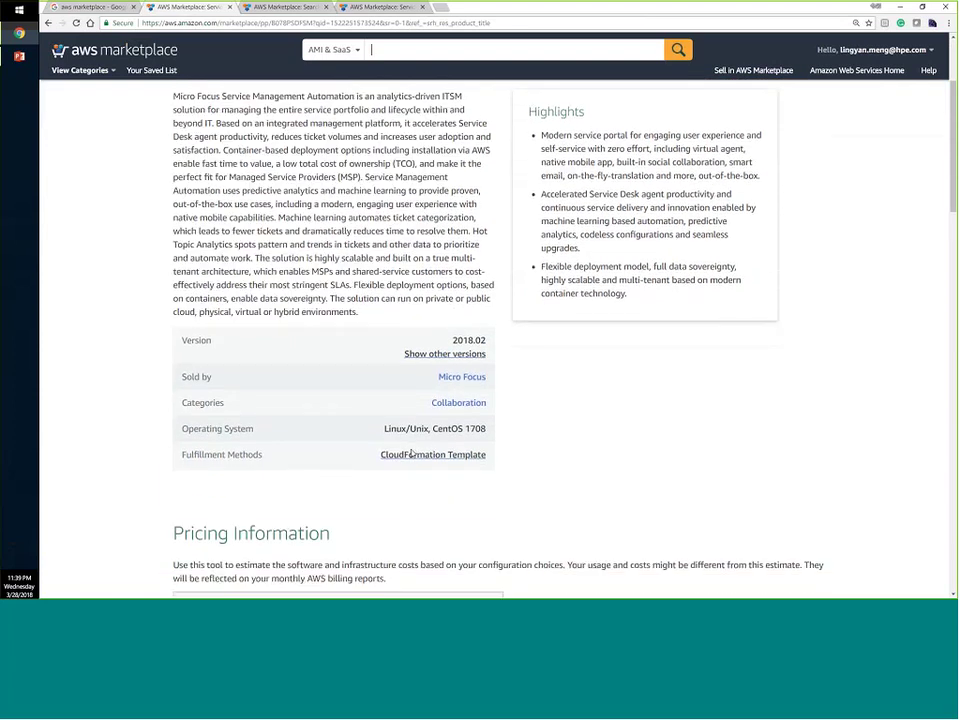
scroll(345, 465, down, 2)
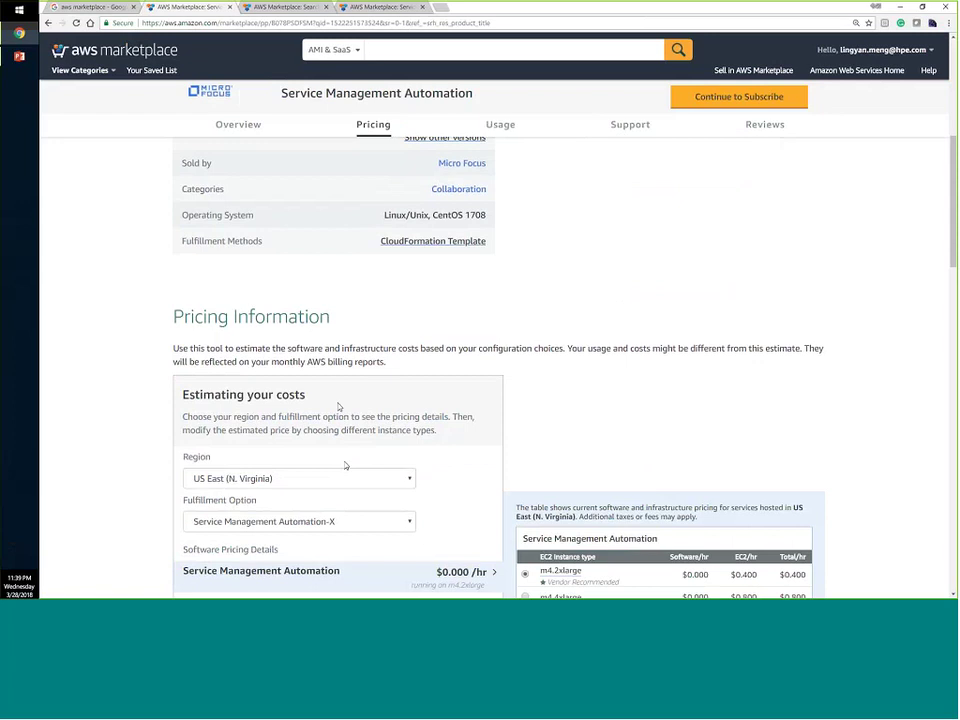
scroll(370, 430, down, 1)
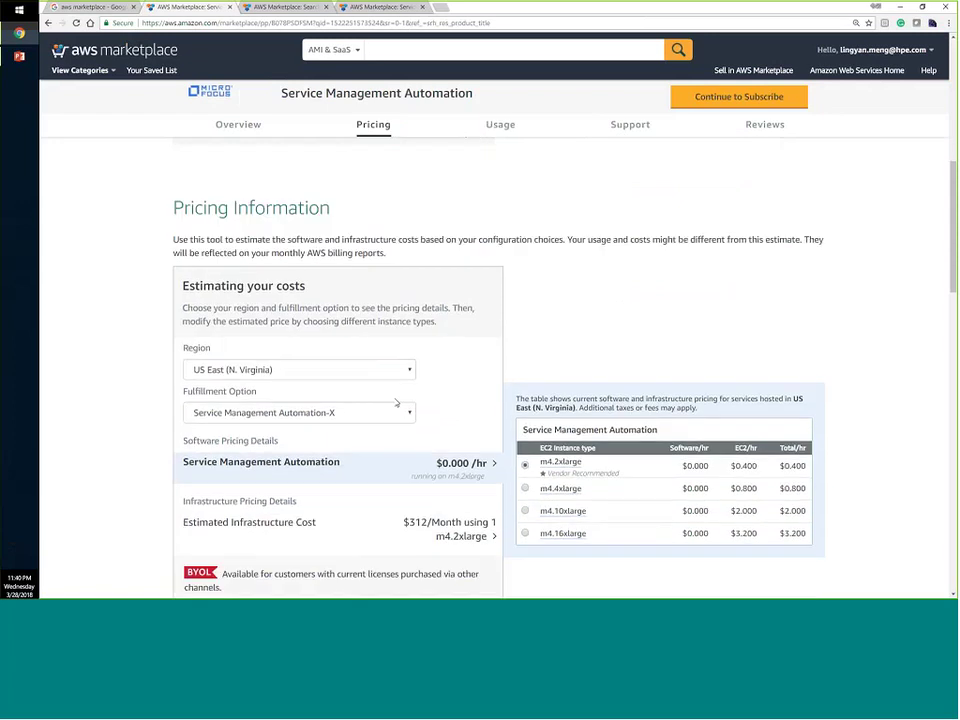
scroll(410, 440, down, 1)
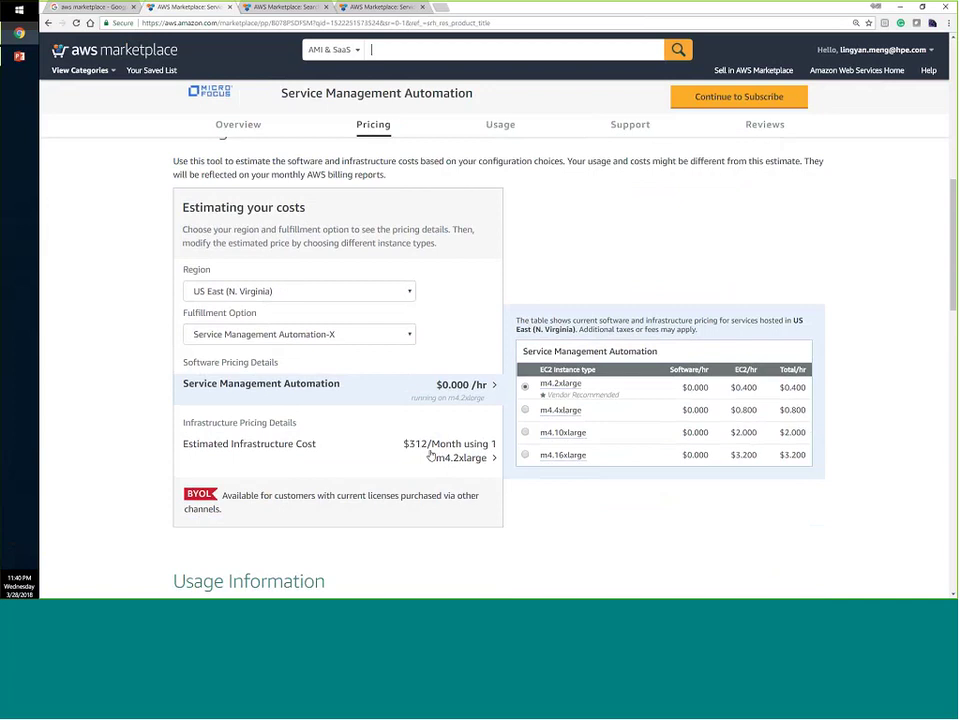
click(399, 292)
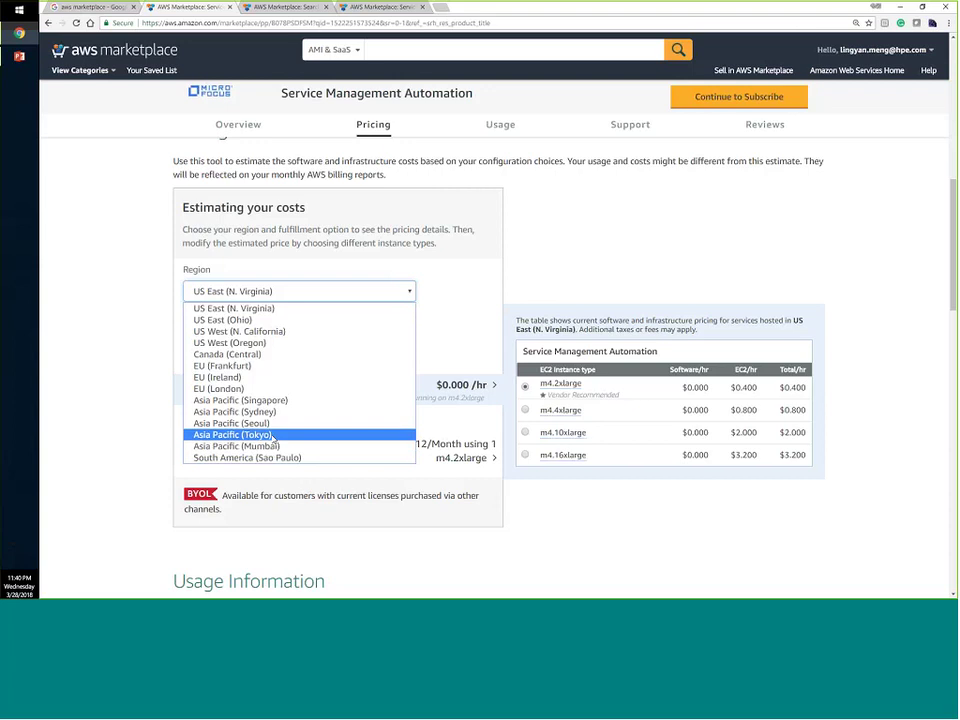
click(279, 368)
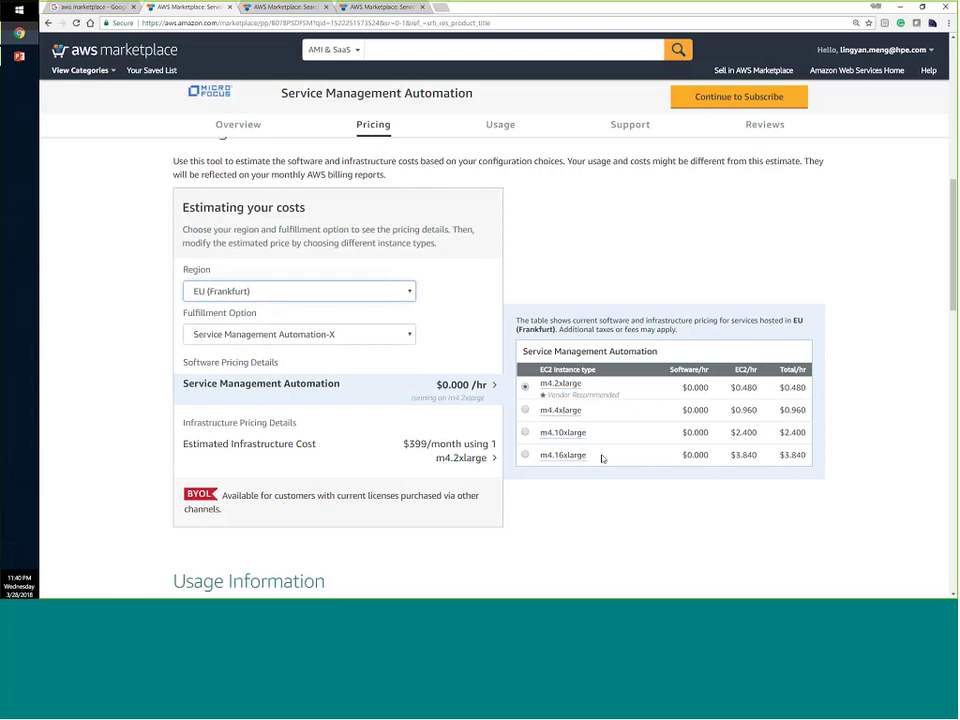
right_click(526, 410)
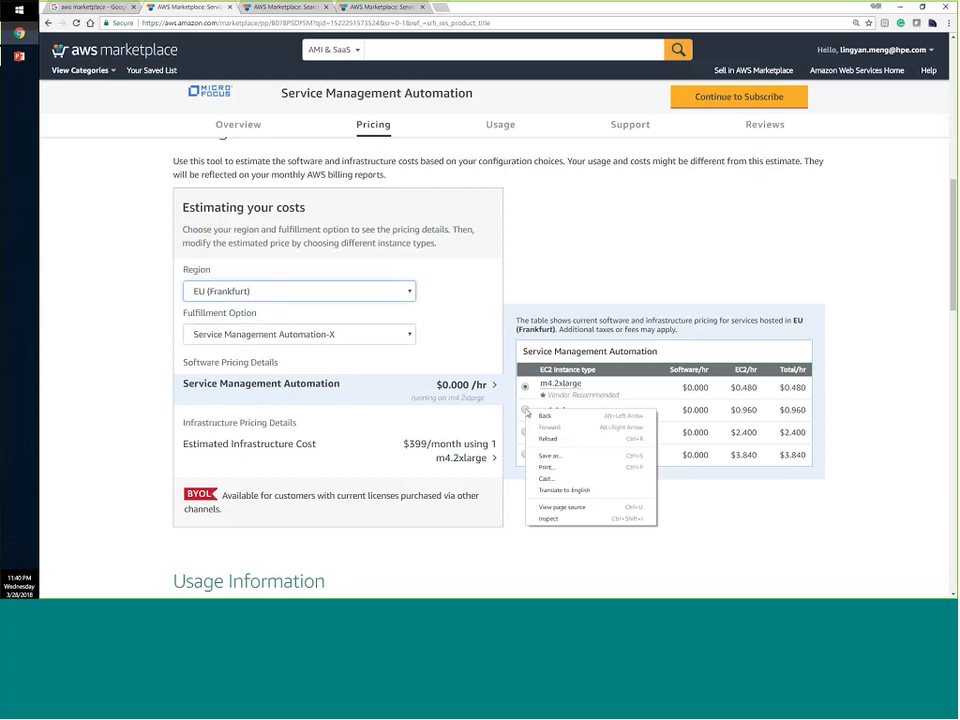
click(548, 279)
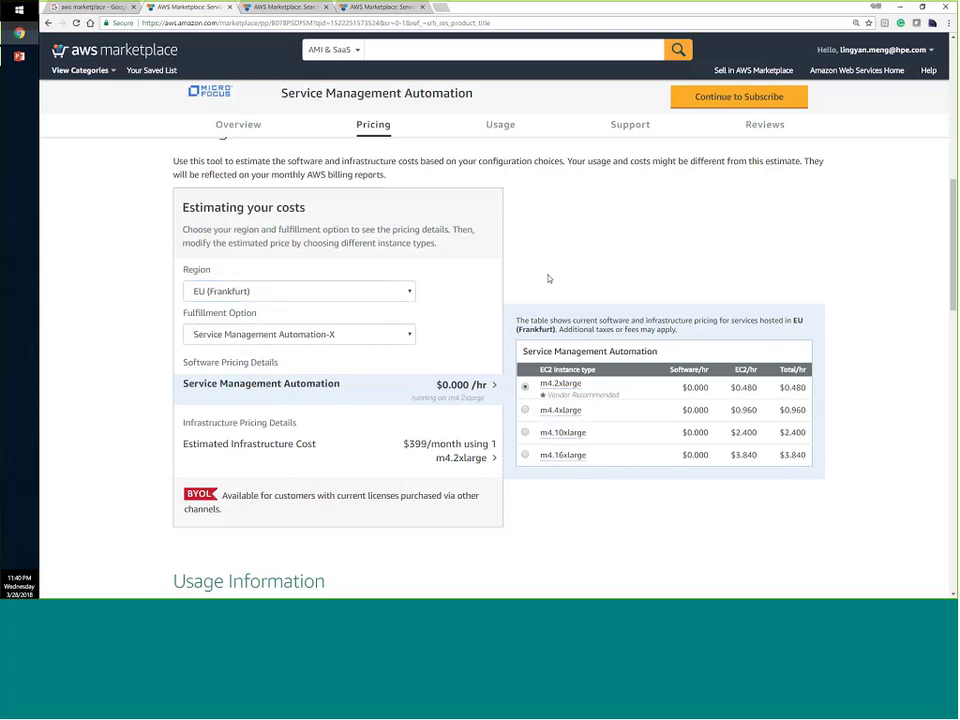
Step: Continue to subscribe to Service Management Automation and sign in to AWS with the prefilled account credentials
scroll(548, 279, up, 6)
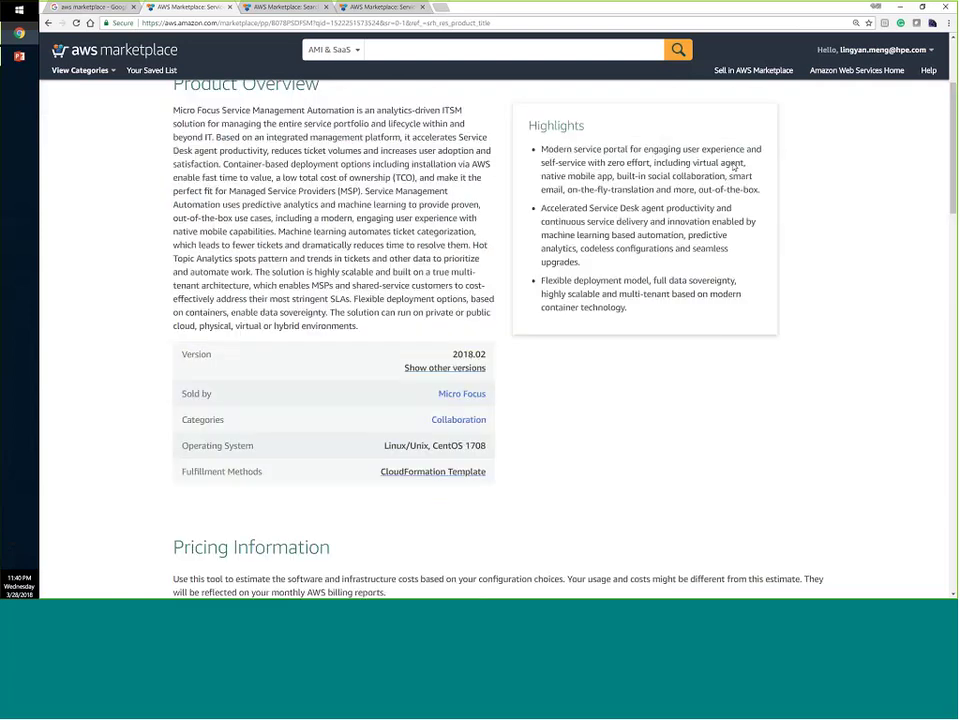
scroll(734, 167, up, 1)
scroll(733, 171, up, 1)
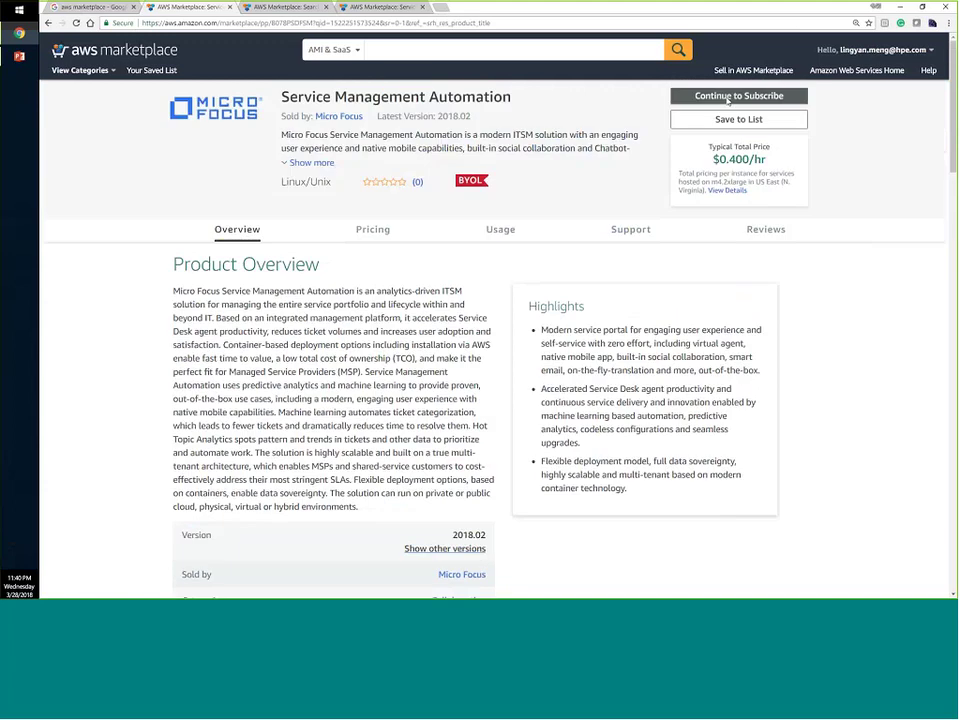
click(728, 97)
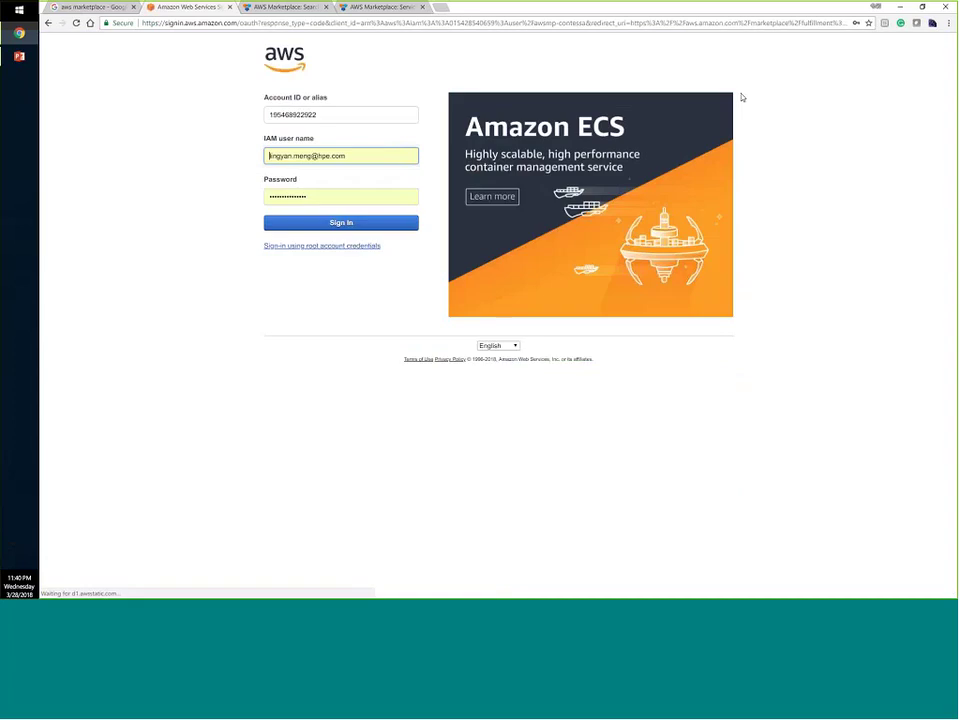
key(Return)
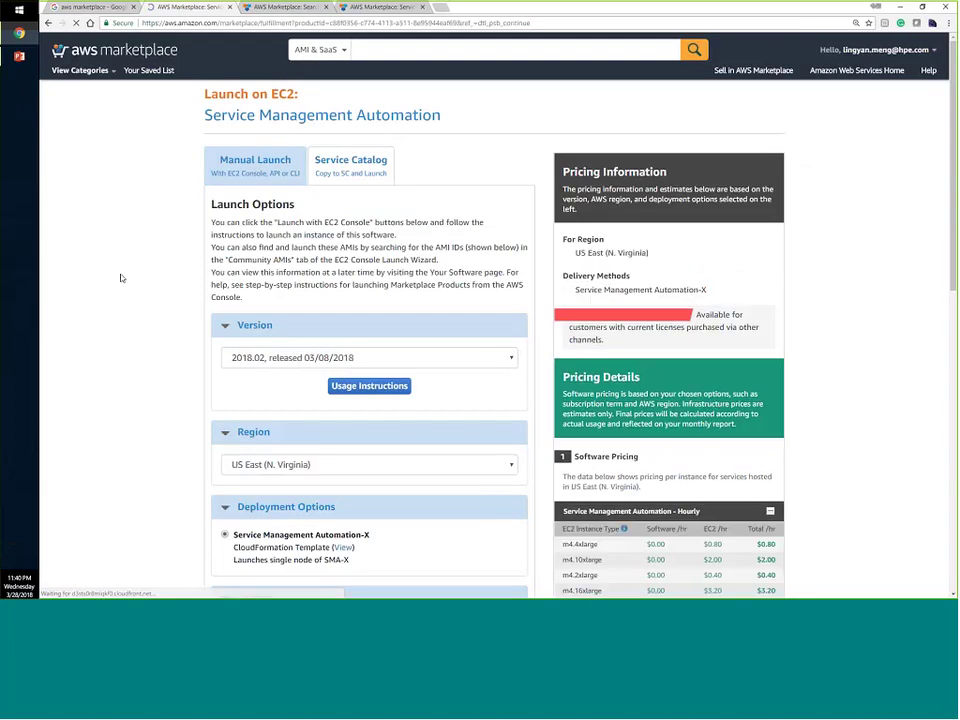
Step: Choose version 2018.02, released 03/08/2018, in the launch options
scroll(121, 278, down, 1)
click(257, 326)
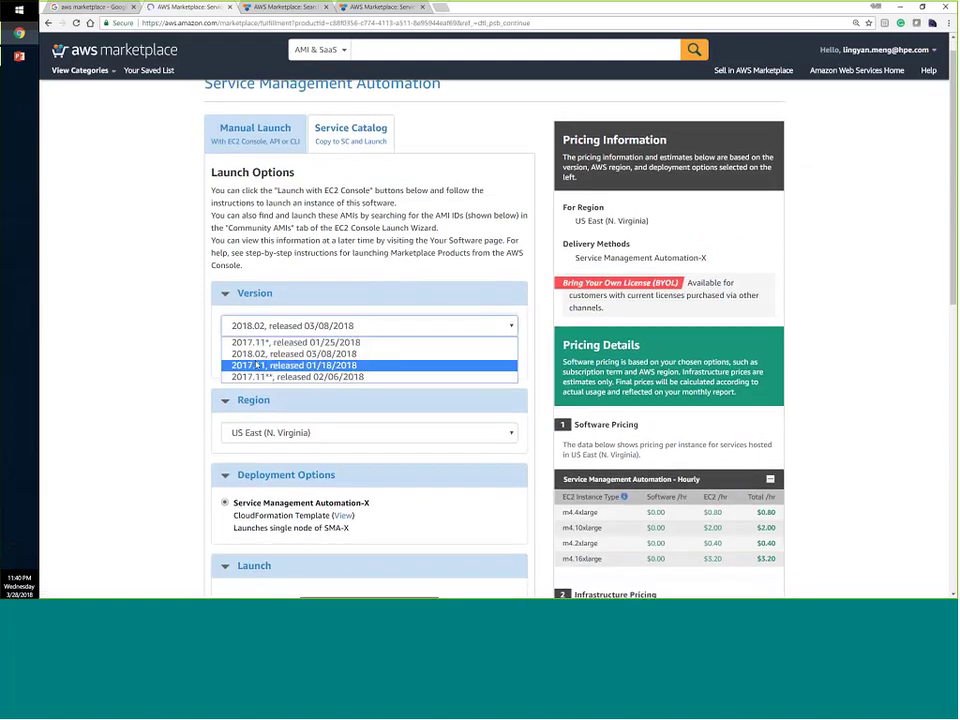
click(268, 354)
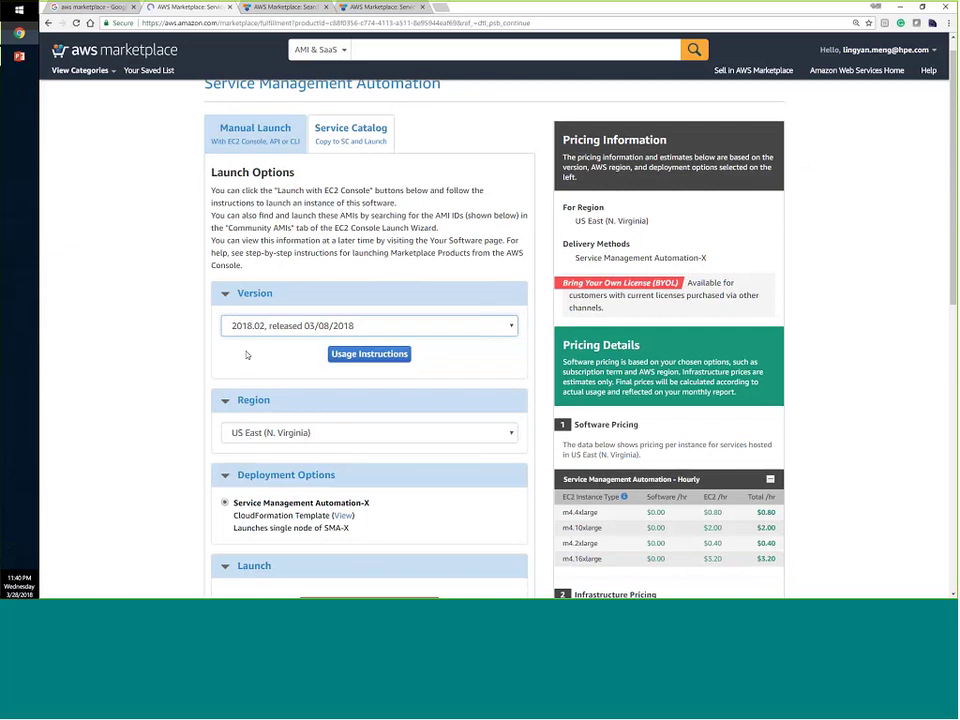
scroll(166, 352, down, 1)
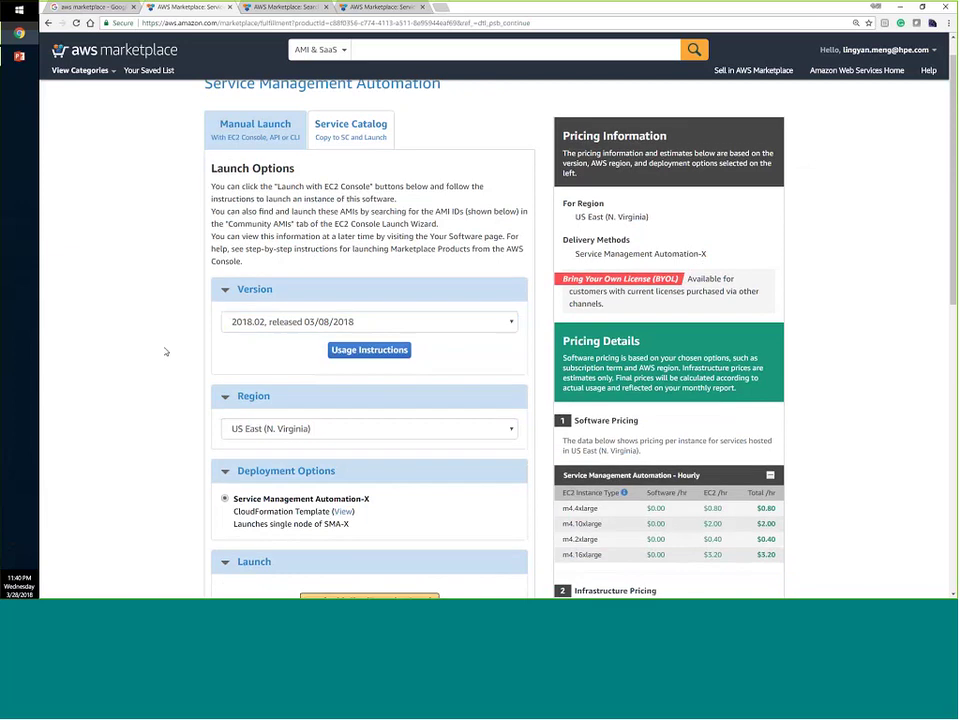
Step: Set the launch region to EU (Frankfurt) and launch the product with the CloudFormation console
scroll(166, 352, down, 1)
click(300, 394)
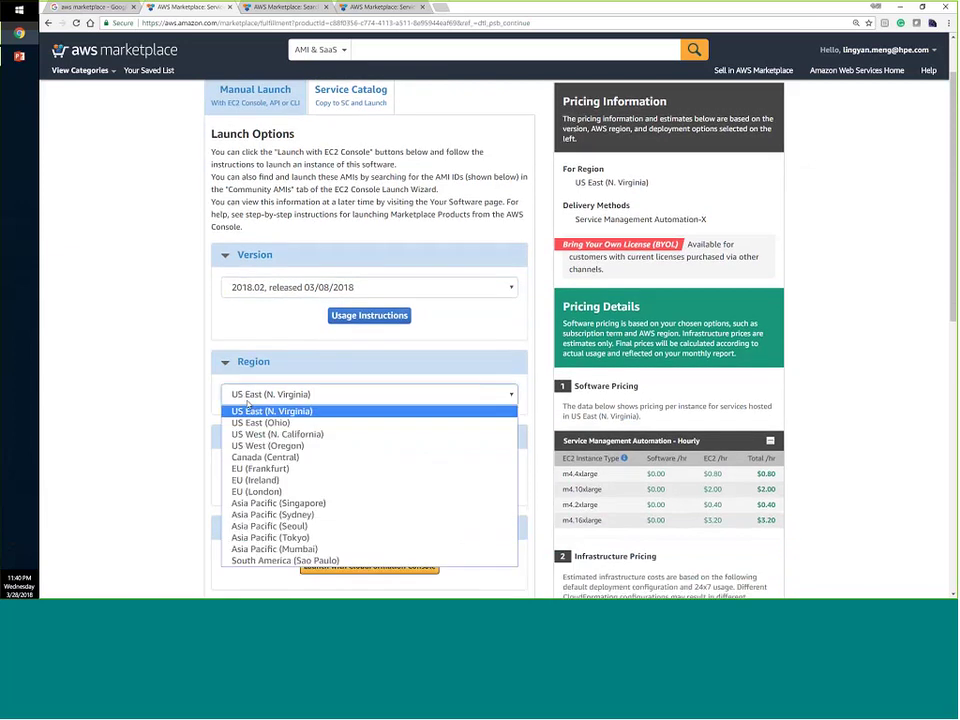
click(269, 468)
scroll(352, 481, down, 1)
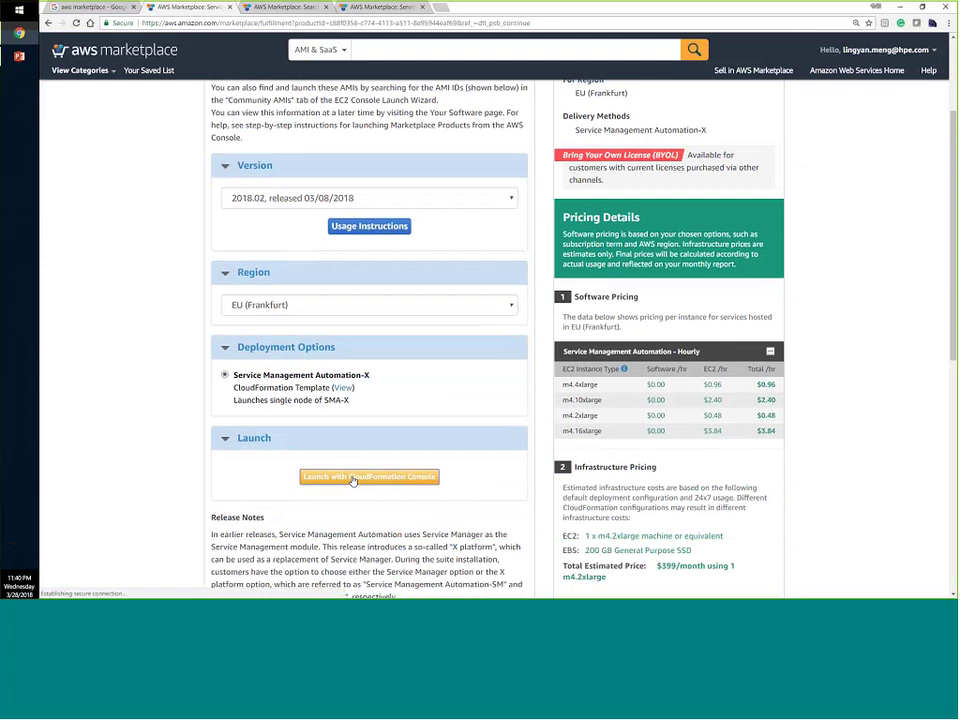
click(352, 478)
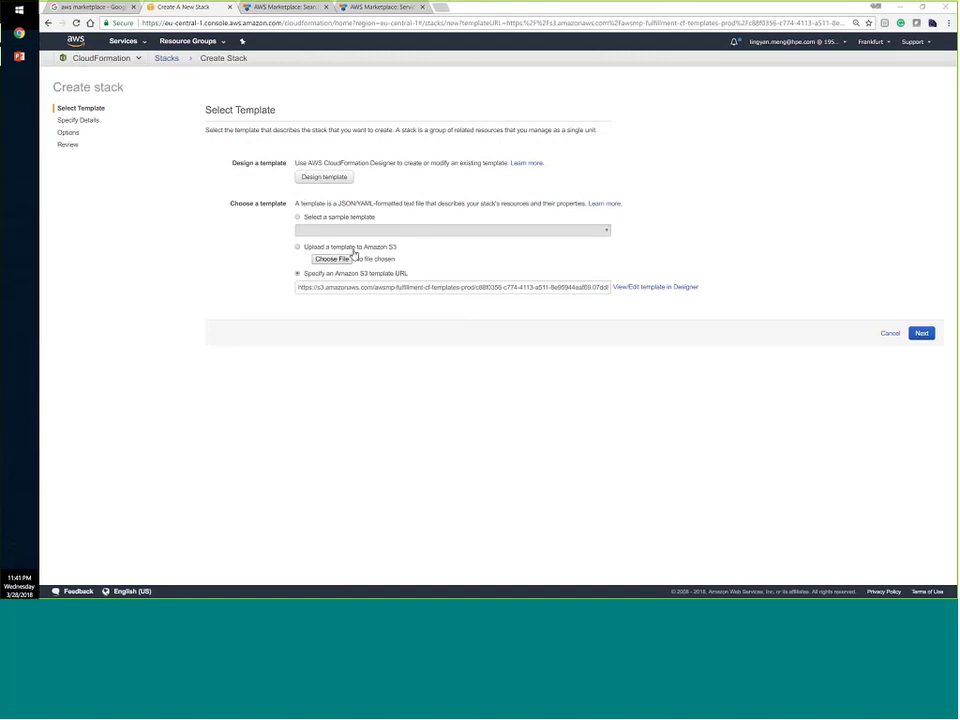
Step: Check the prefilled Amazon S3 template URL and proceed with it to the stack details
click(360, 287)
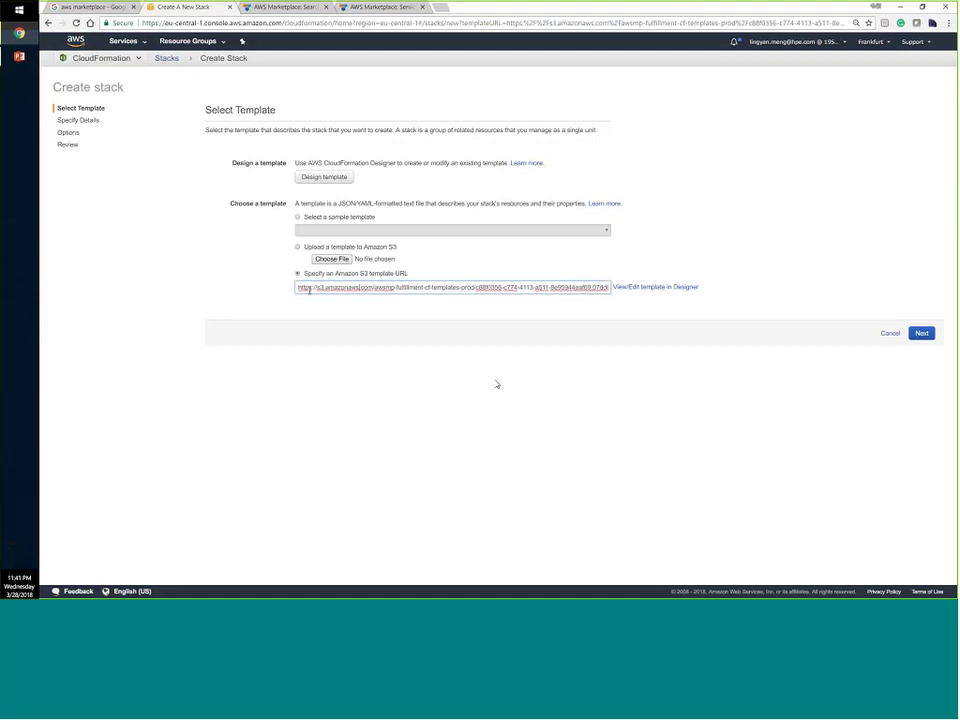
triple_click(606, 289)
click(582, 287)
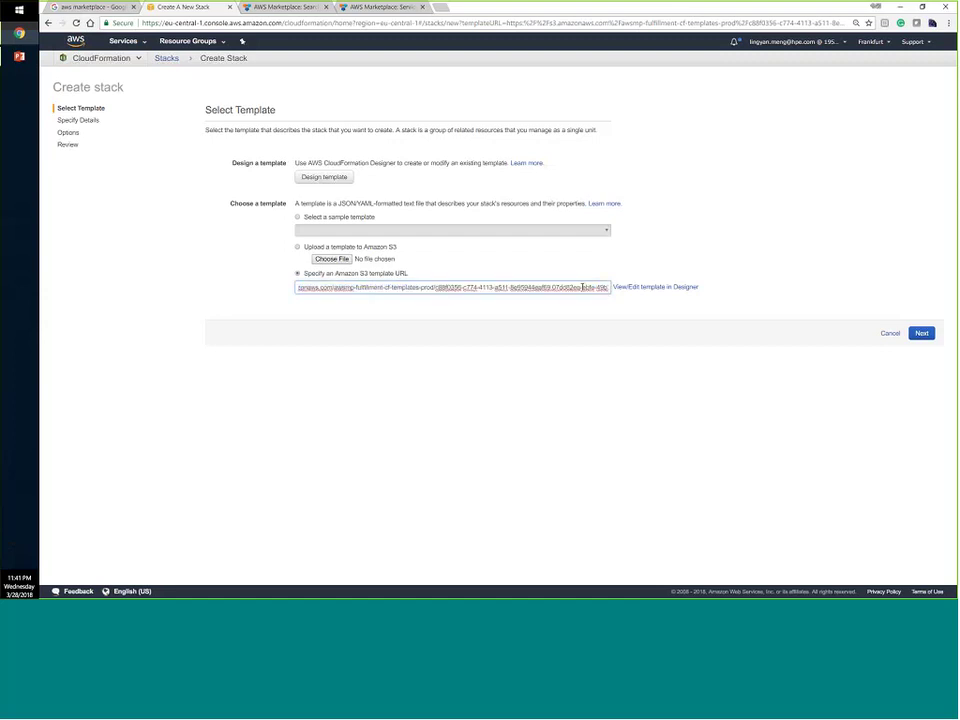
click(923, 336)
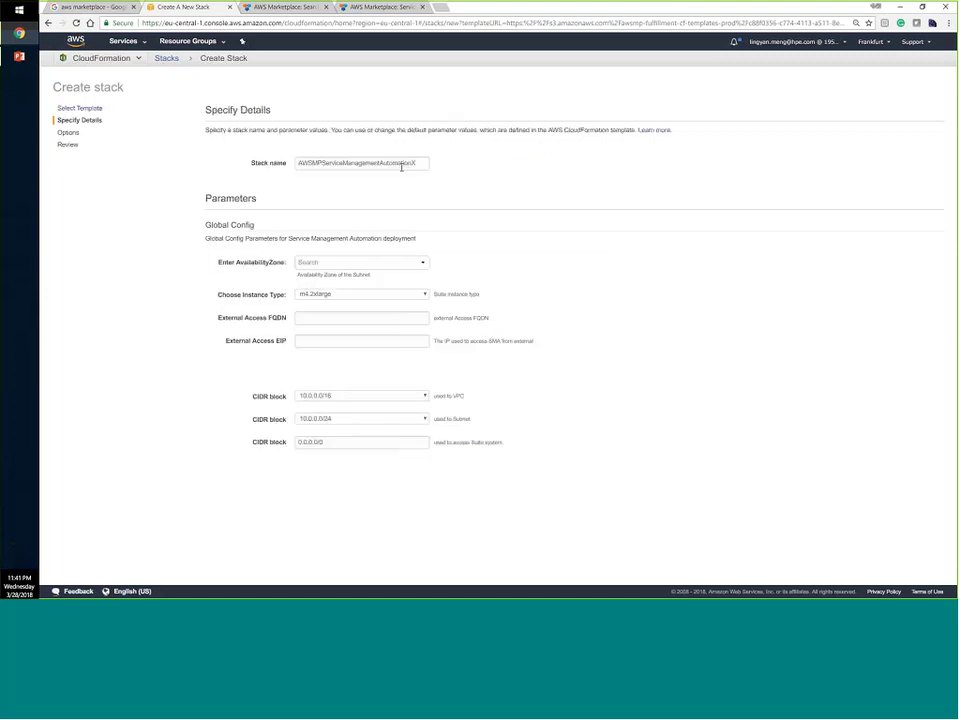
Step: Keep the default stack name and set the availability zone to eu-central-1b
double_click(383, 165)
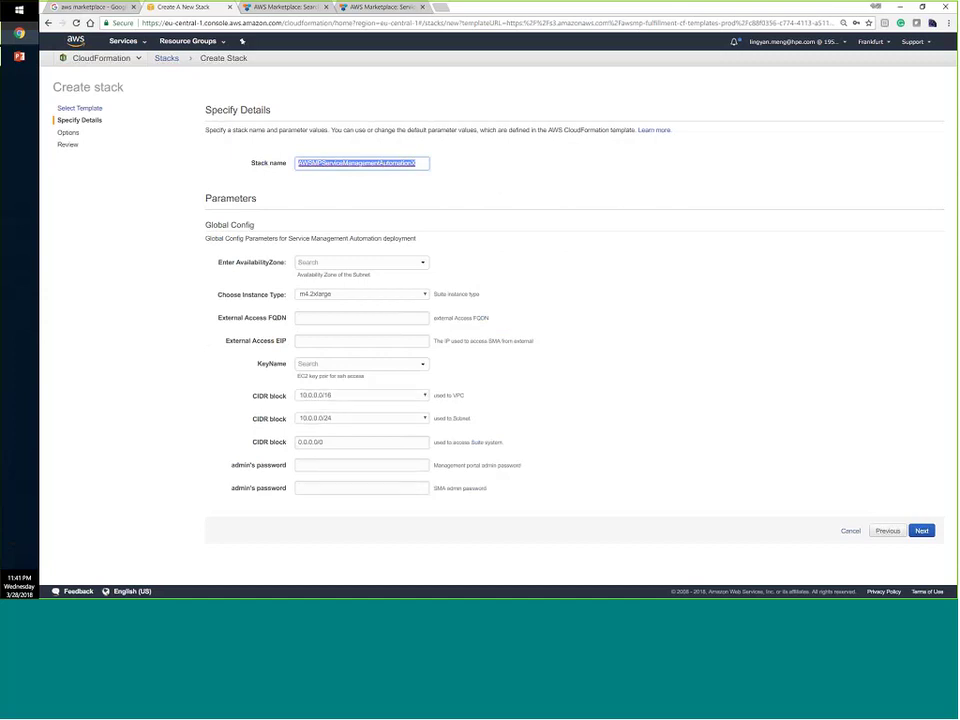
click(330, 262)
click(329, 291)
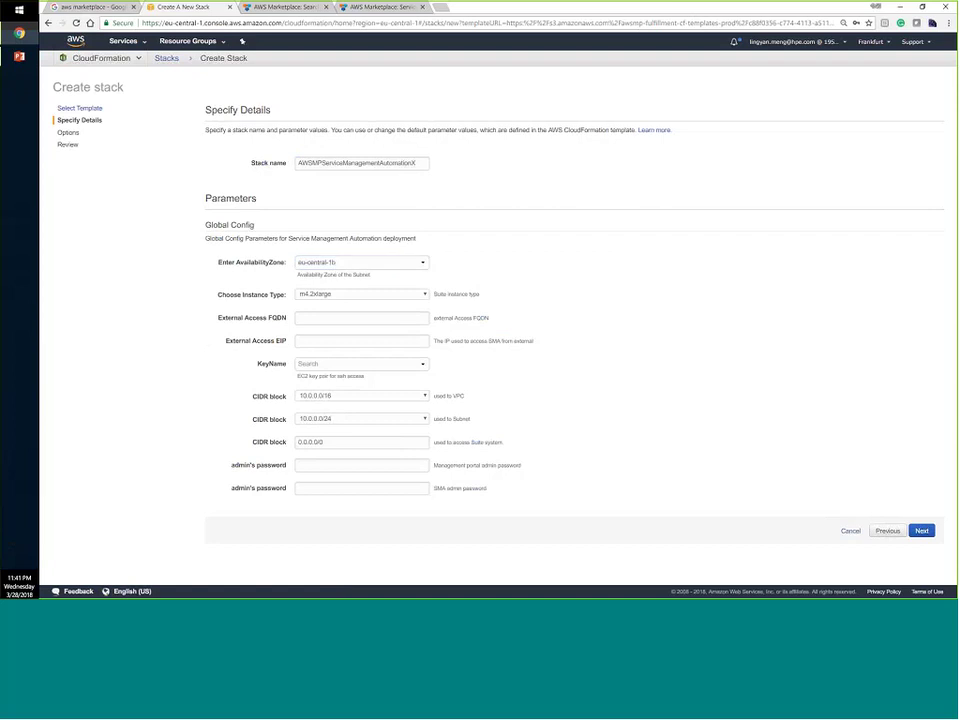
Step: Set the External Access FQDN to xm.itom-cs.net and the External Access EIP to 35.158.142.54
click(321, 316)
text(smaitom.s)
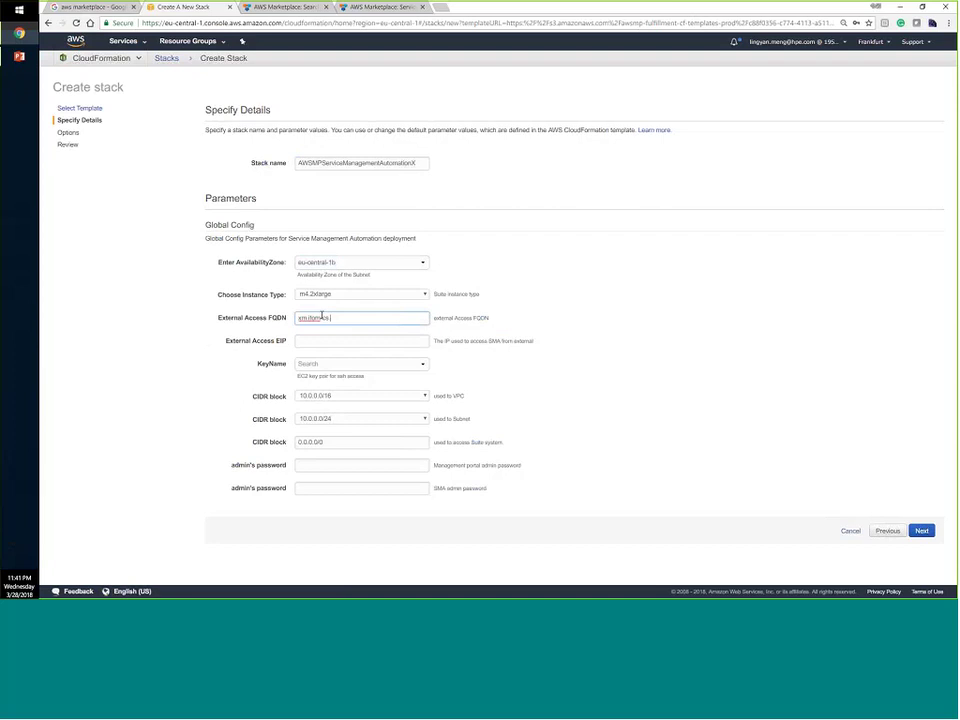
text(.net)
click(334, 345)
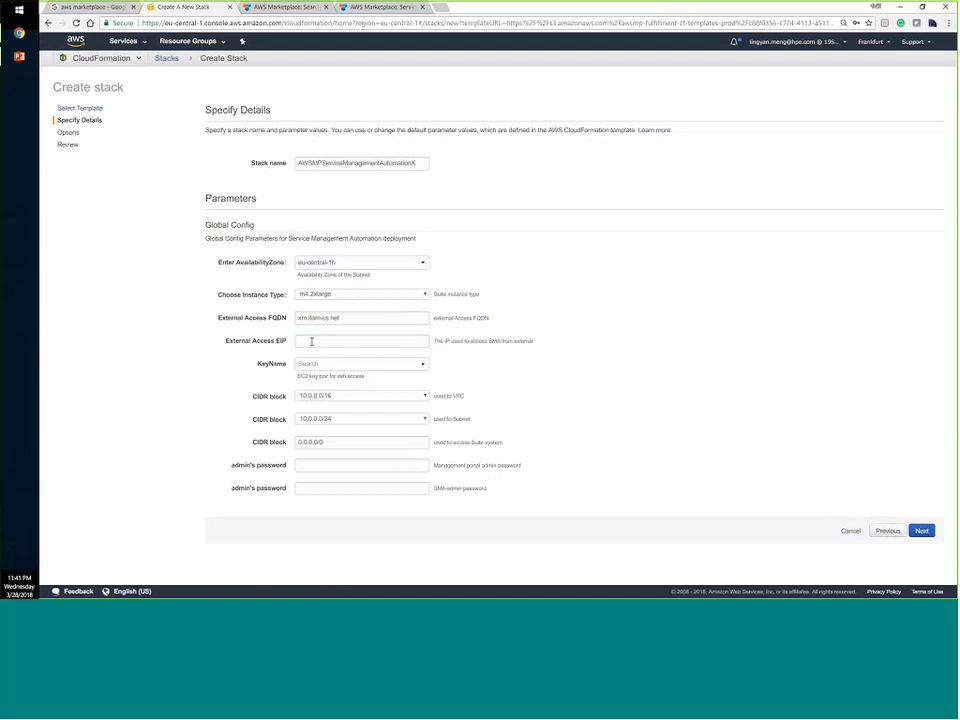
text(35.158.142.54)
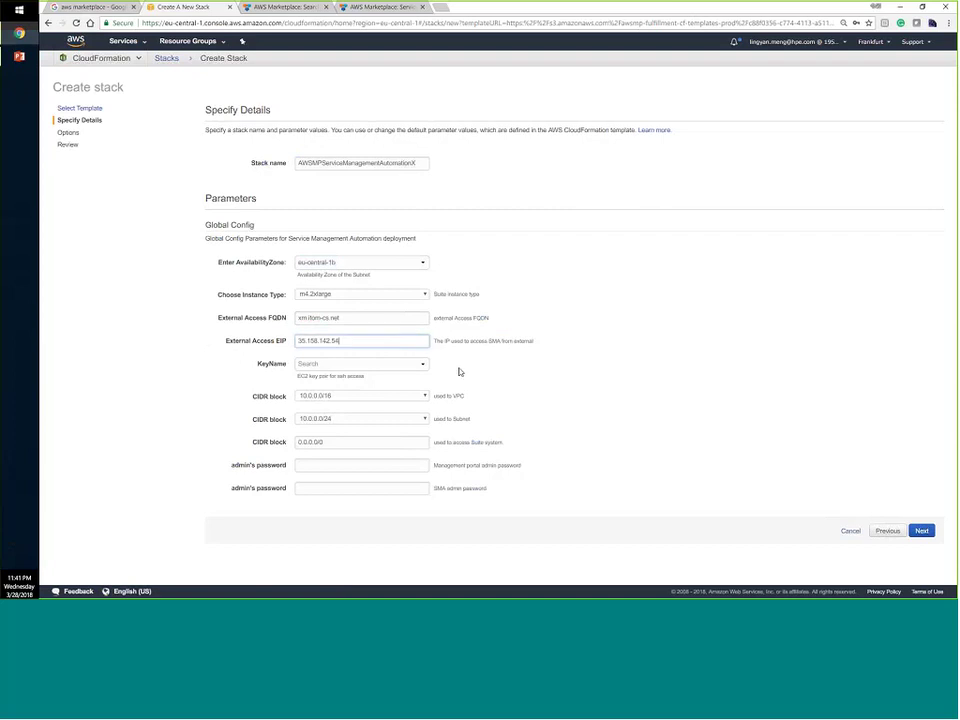
Step: Choose sma-201801 as the key pair and enter the Management portal admin password
click(416, 363)
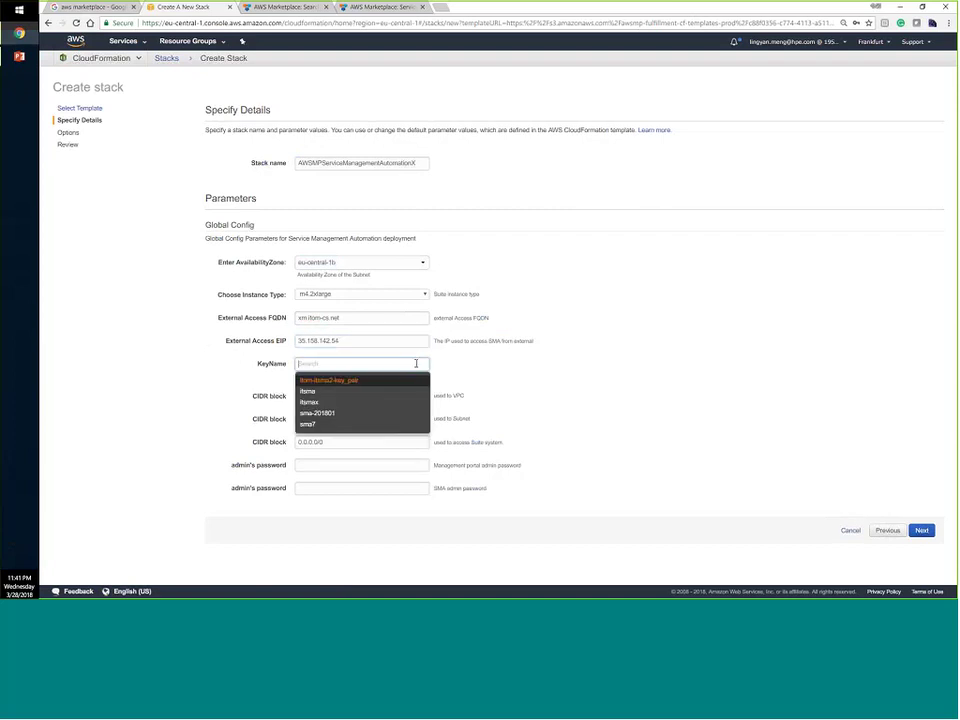
click(320, 413)
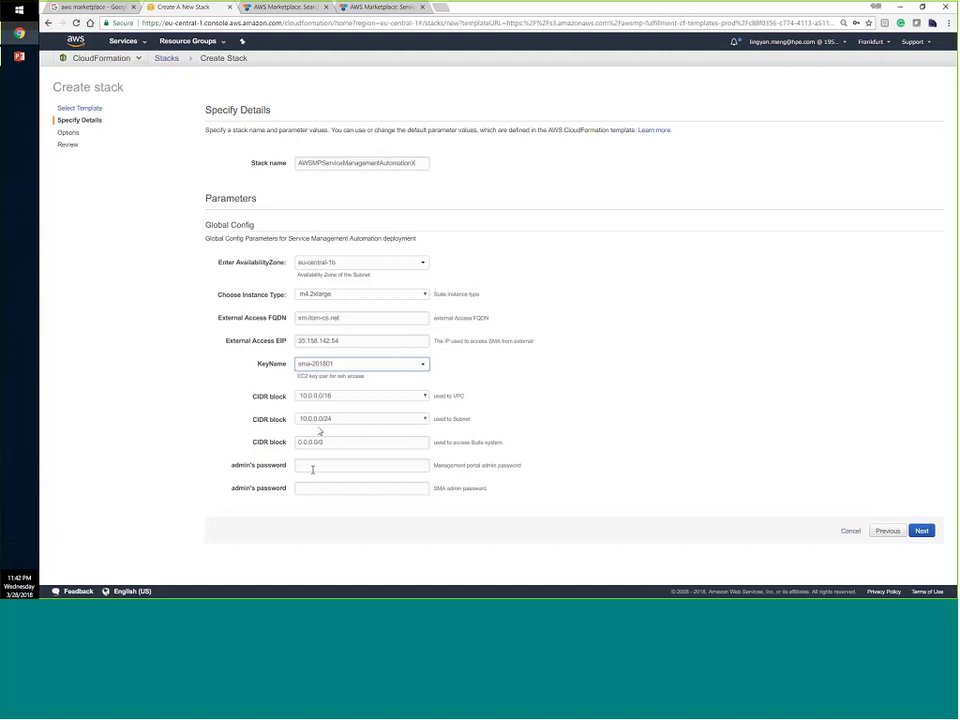
click(373, 465)
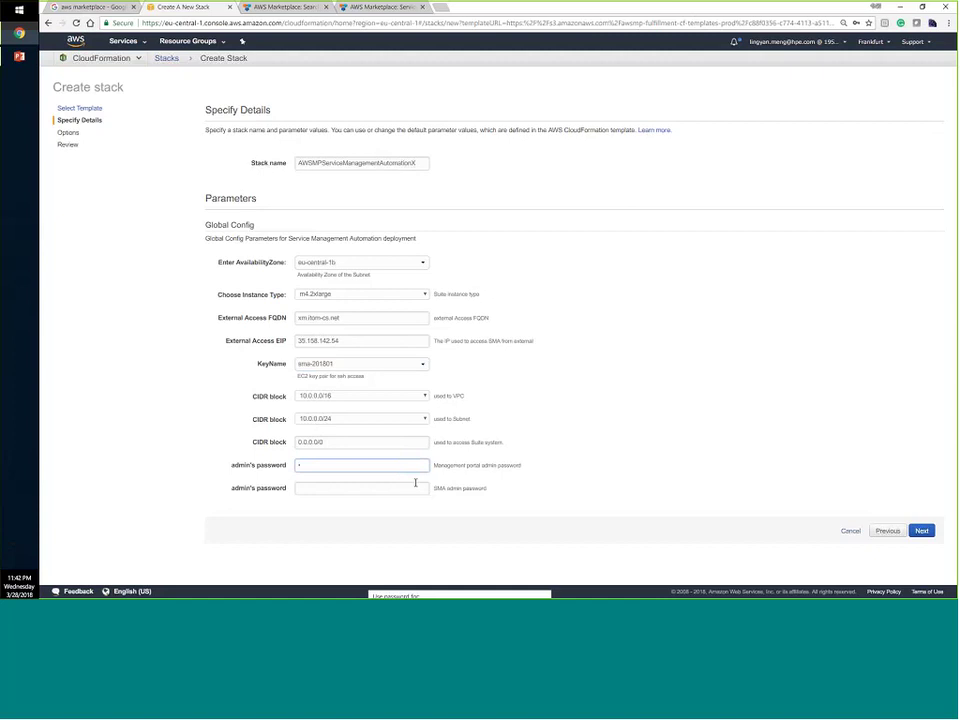
text(xxxxxx)
key(BackSpace)
key(BackSpace)
key(BackSpace)
key(BackSpace)
key(BackSpace)
key(BackSpace)
text(xxxxx)
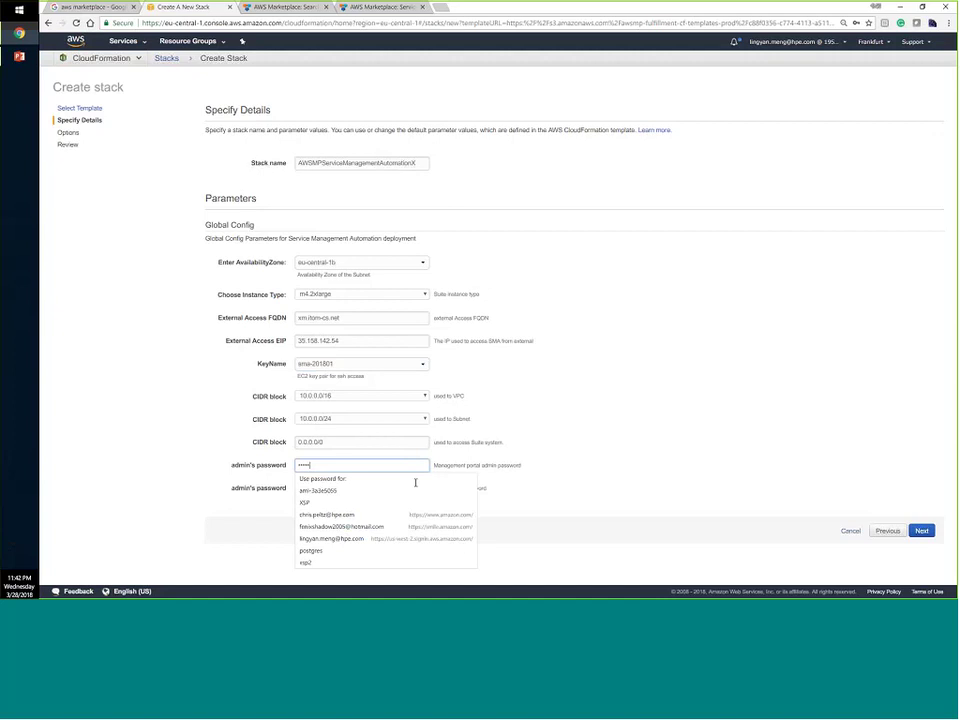
text(xxxxxxxx)
Step: Enter the SMA admin password, keep the CIDR block defaults and proceed to the stack options
key(Tab)
text(xxxxxxxx)
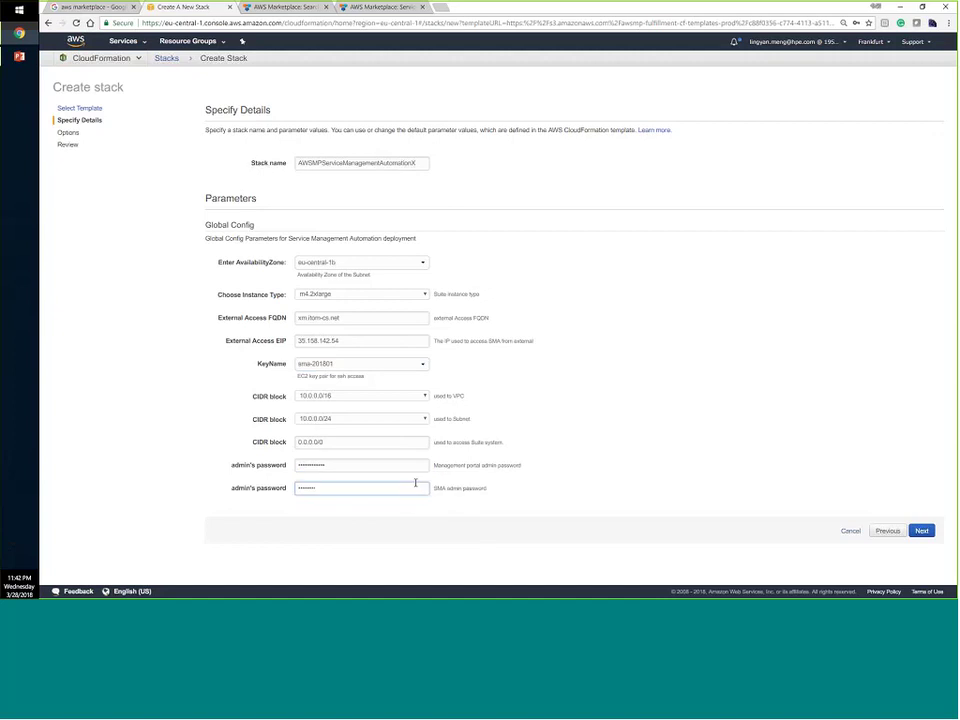
text(xxxxx)
click(857, 491)
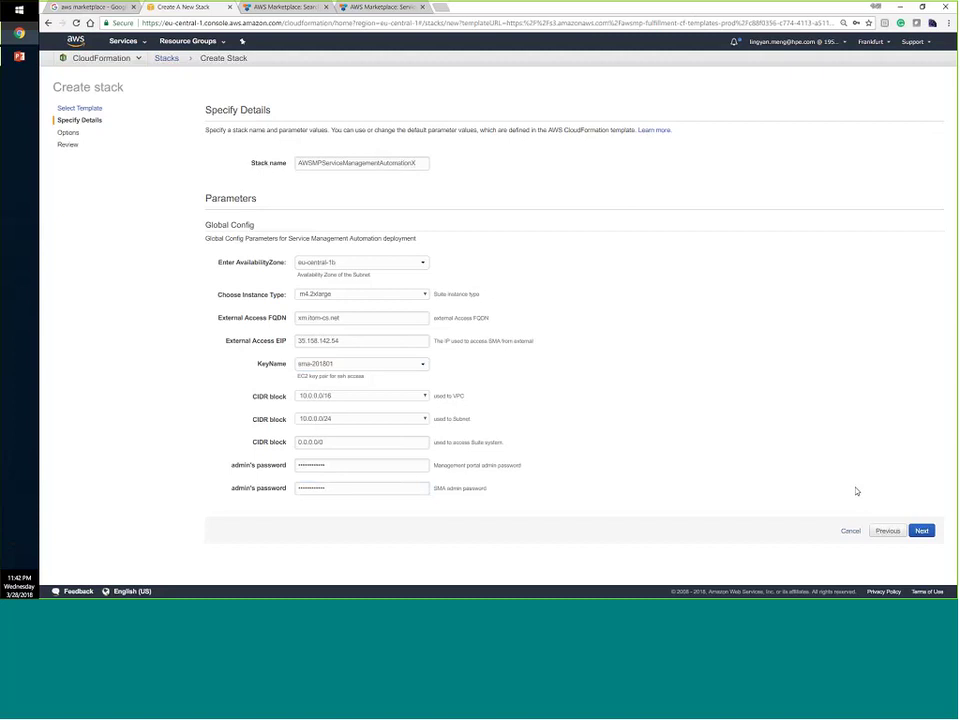
click(921, 530)
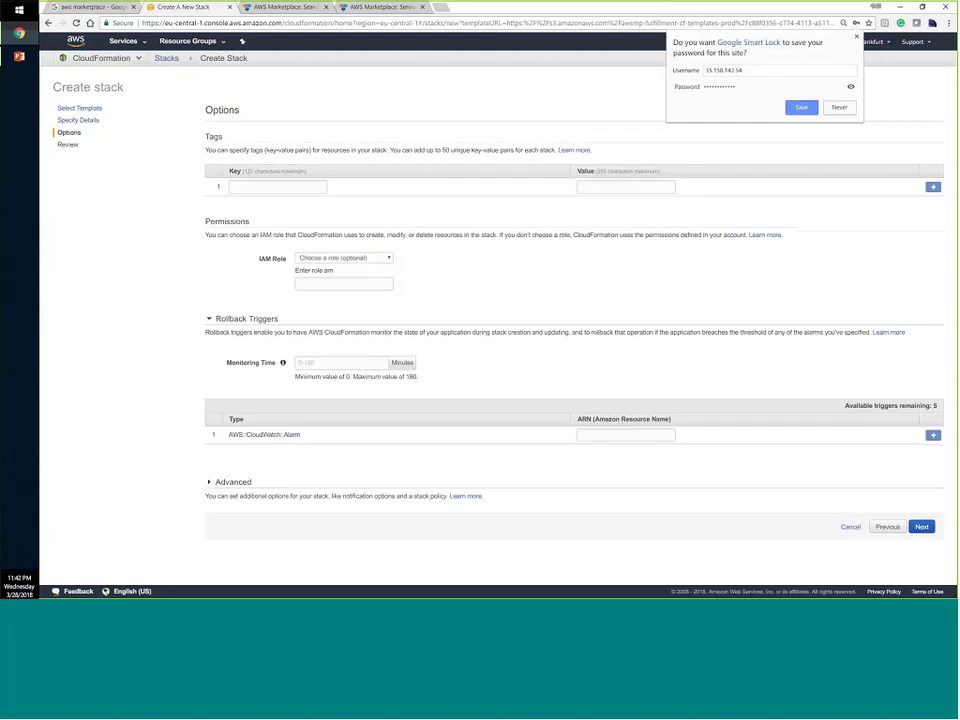
Step: Set Rollback on failure to No in the advanced stack options and continue to the review
click(234, 482)
scroll(236, 486, down, 5)
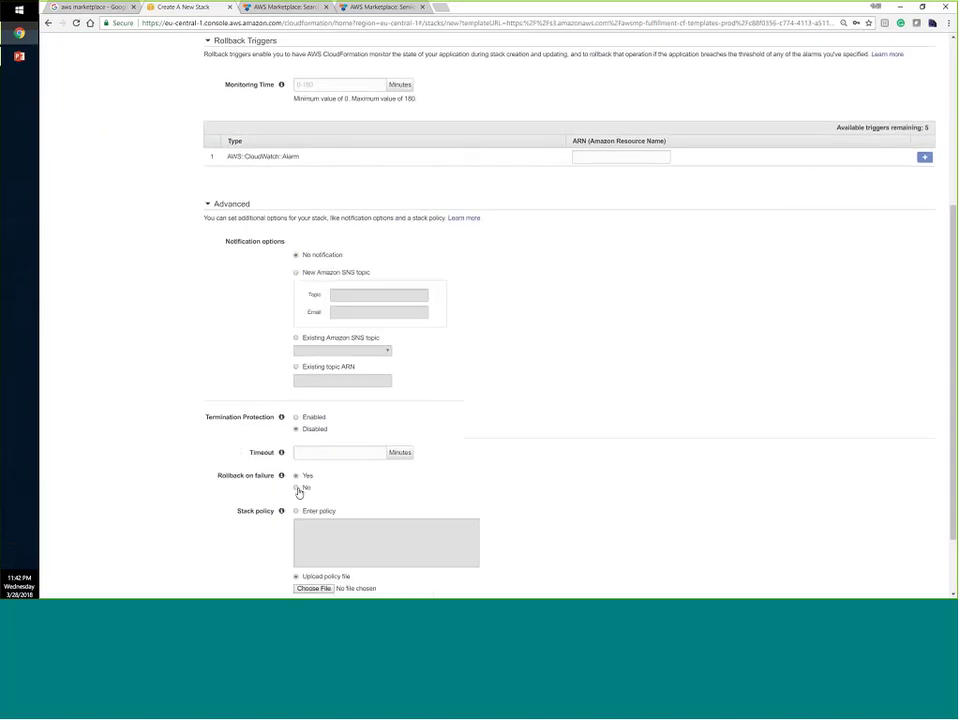
click(297, 489)
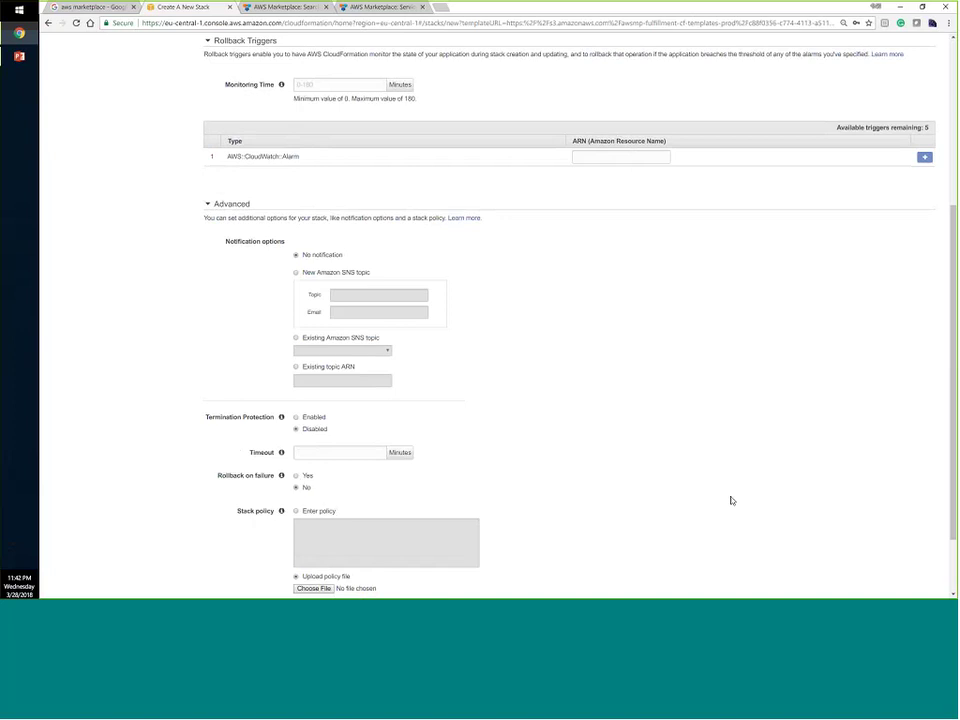
scroll(731, 500, down, 1)
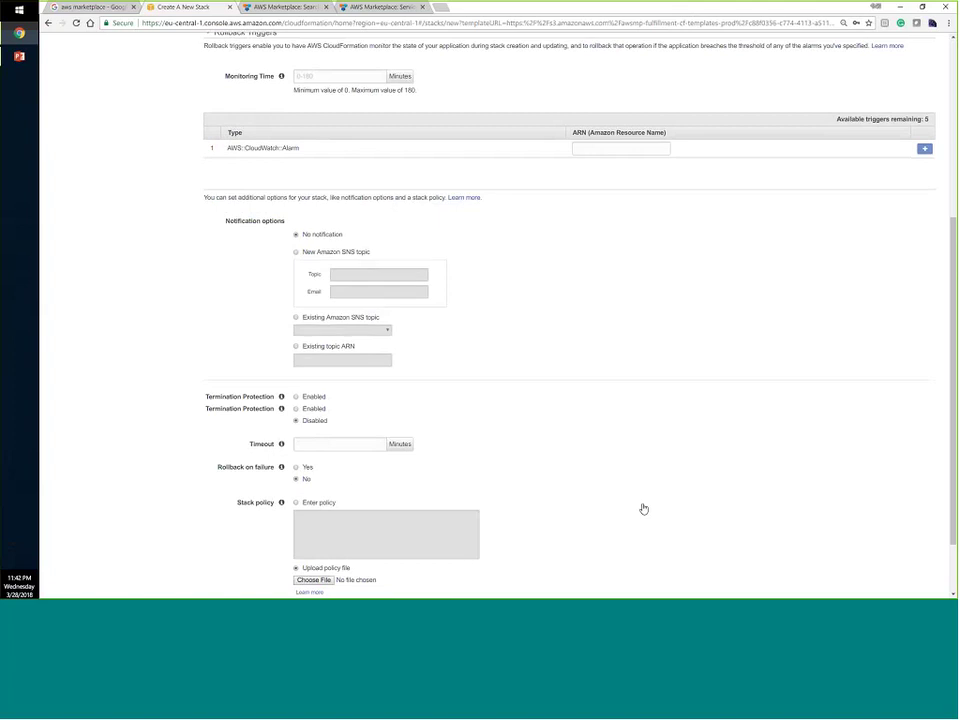
scroll(643, 508, down, 2)
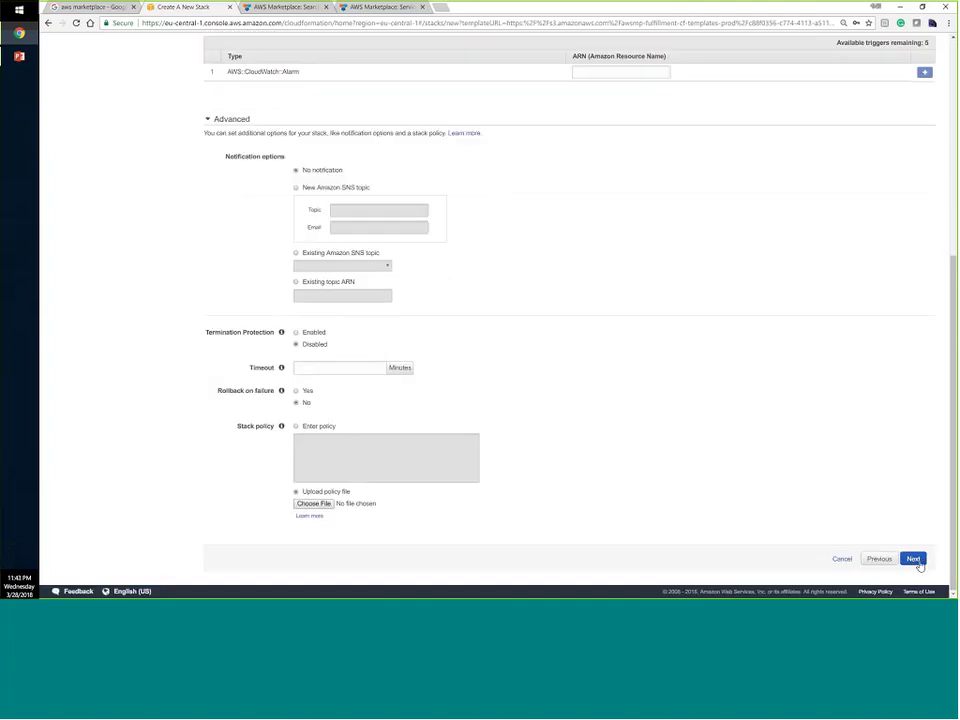
click(913, 559)
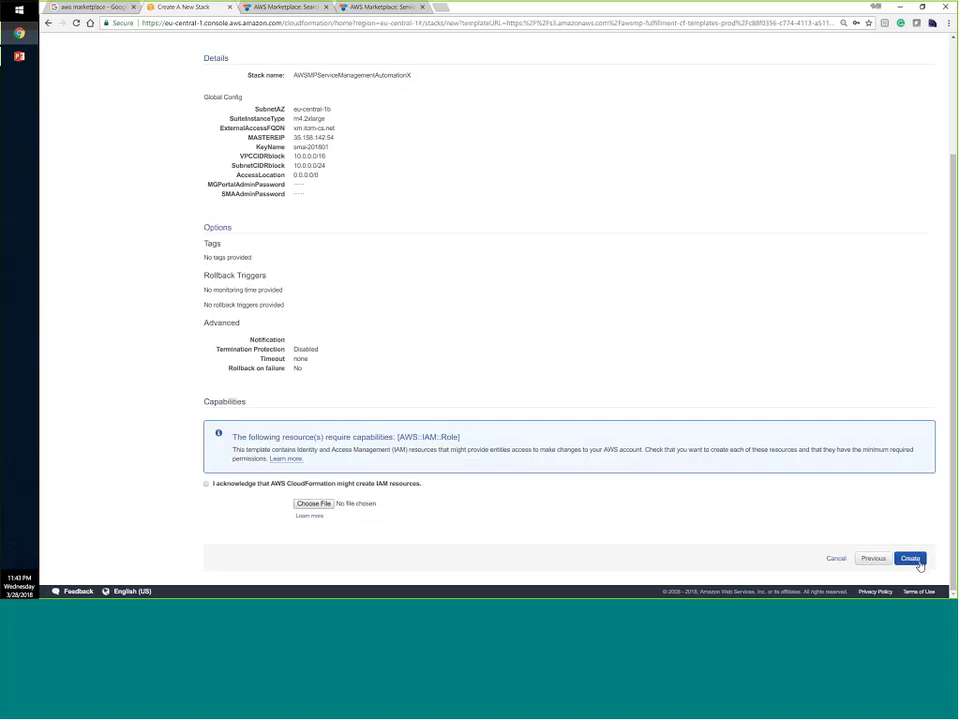
Step: Create the stack with the IAM resource creation acknowledged and open its details
click(206, 483)
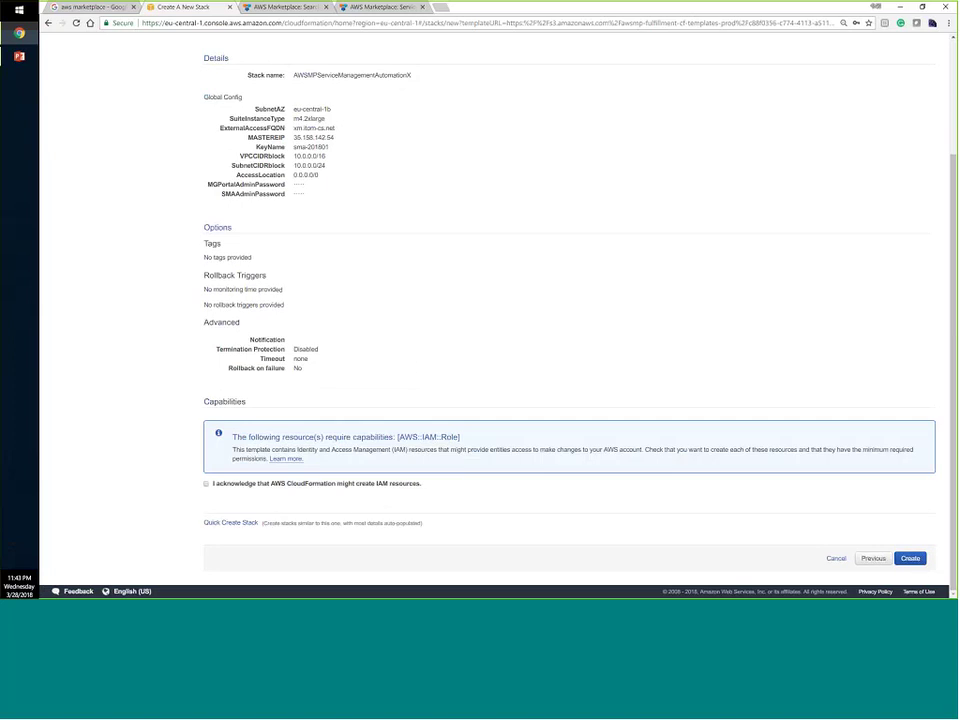
click(909, 558)
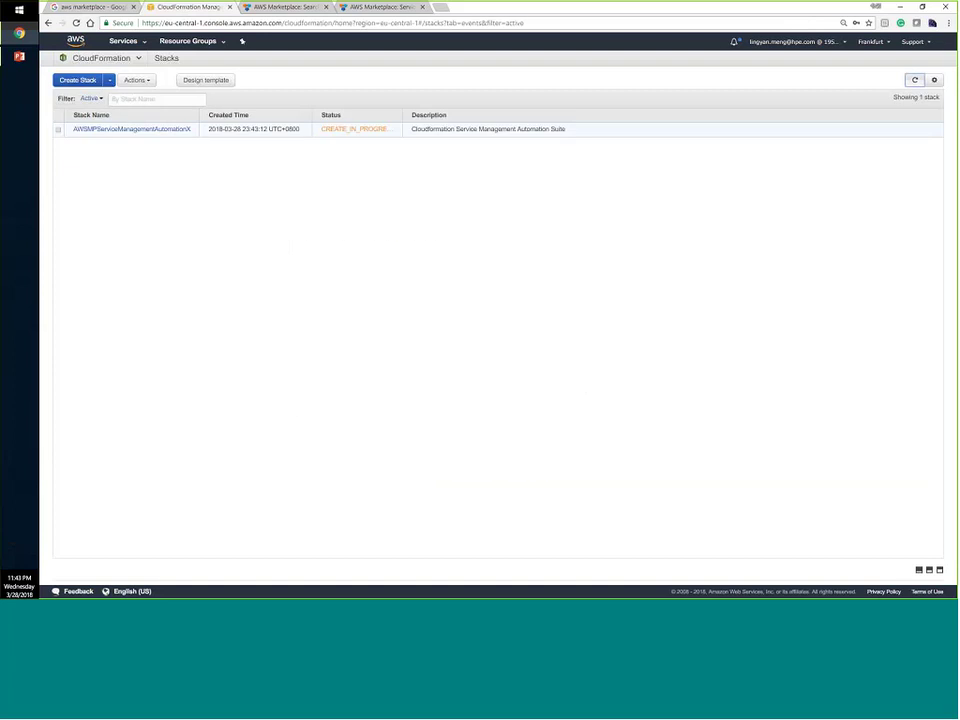
click(135, 130)
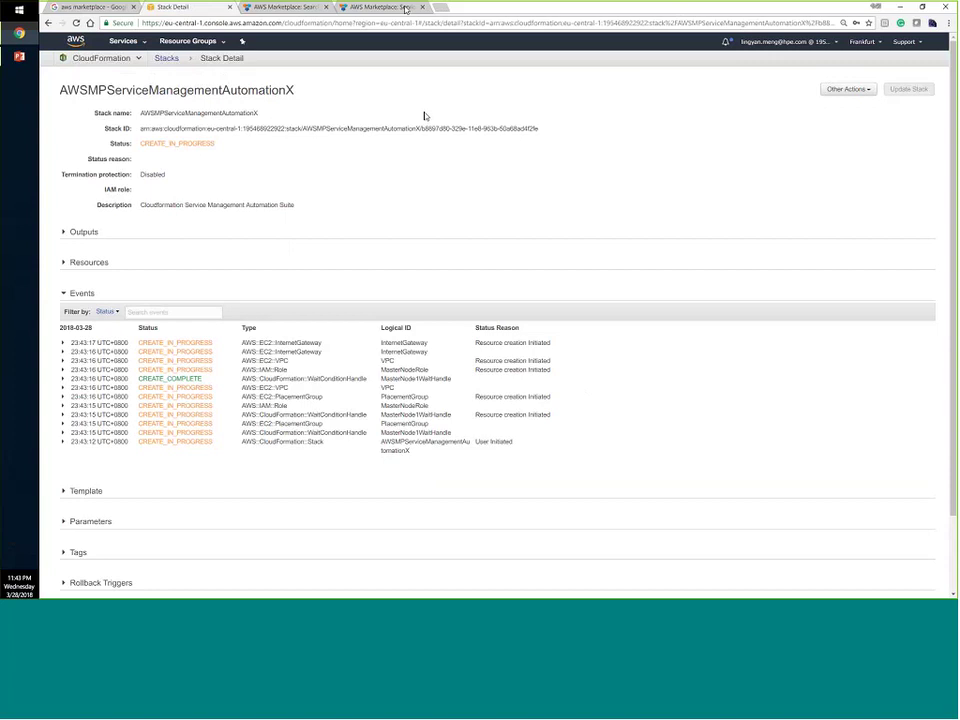
Step: Enter the suite address xm.itom-cs.net:443 in the browser tab showing the Service Management Automation product page
click(405, 8)
click(320, 22)
text(f)
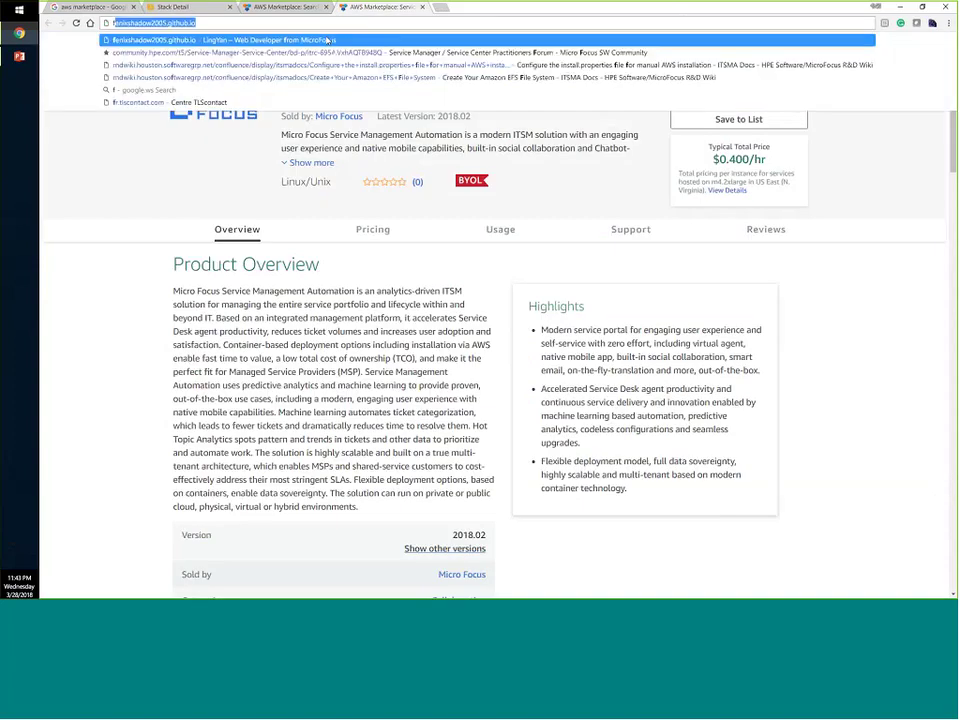
key(BackSpace)
key(BackSpace)
text(a)
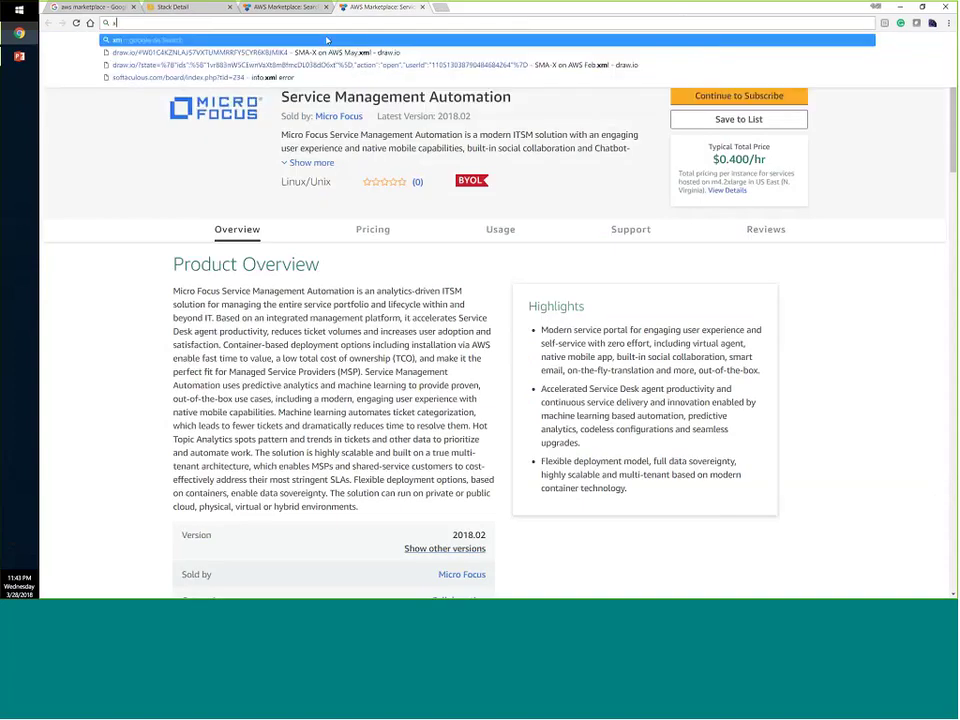
text(m)
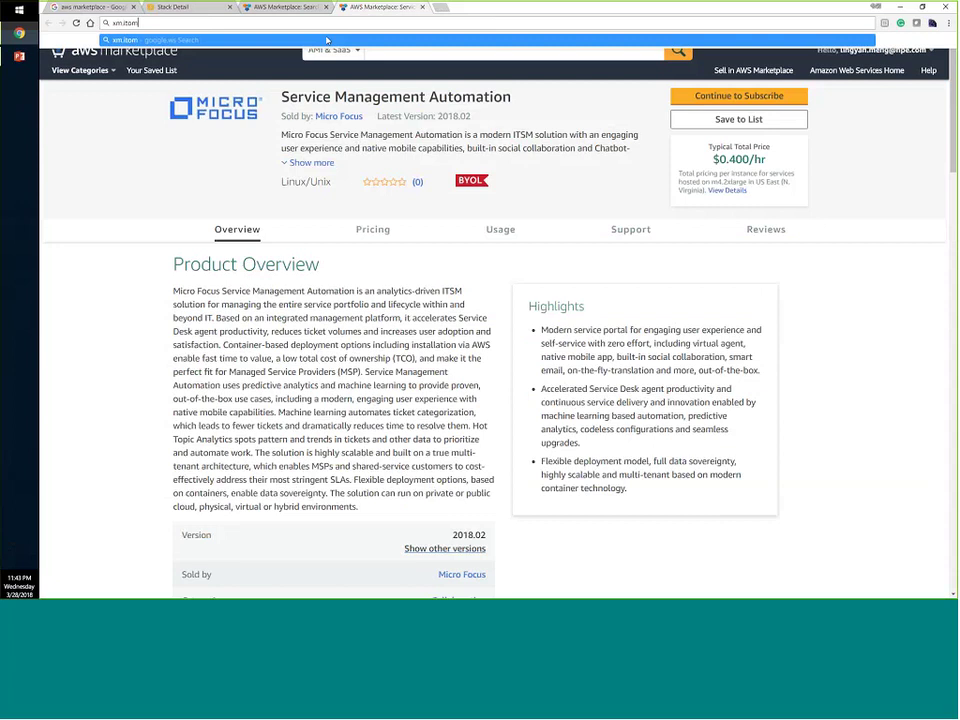
text(l.com-cs.net)
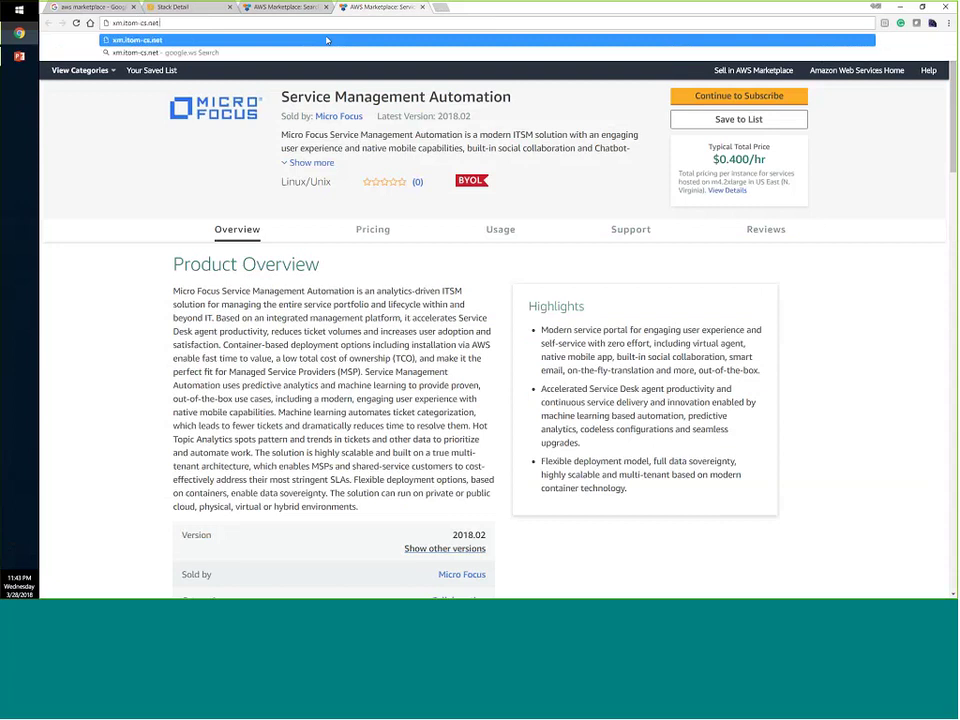
text(:443)
key(Home)
text(j)
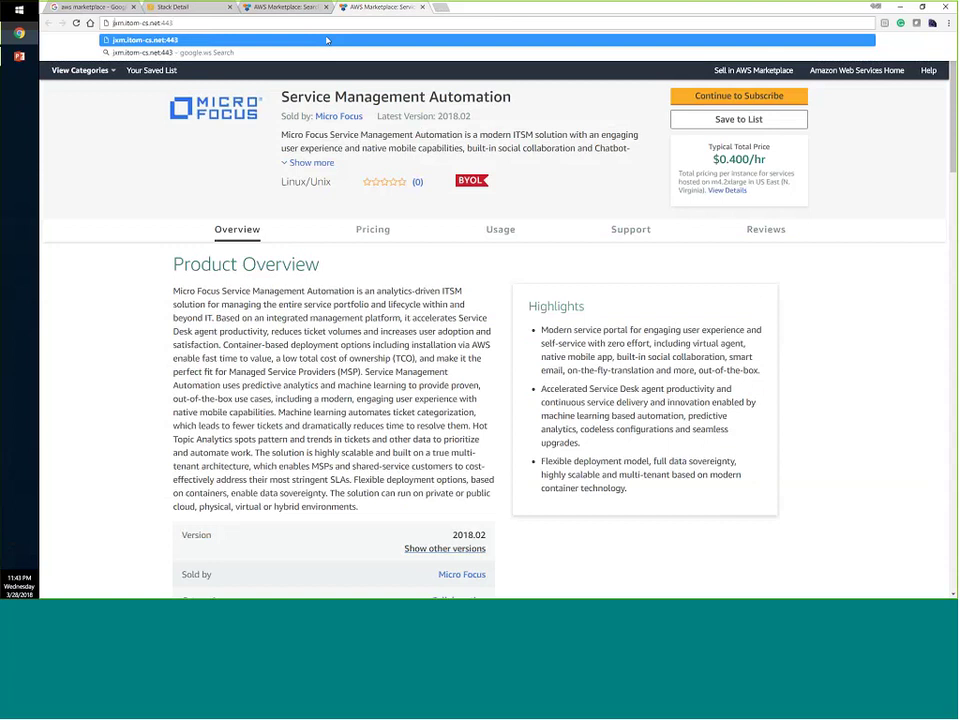
text(t)
text(tp)
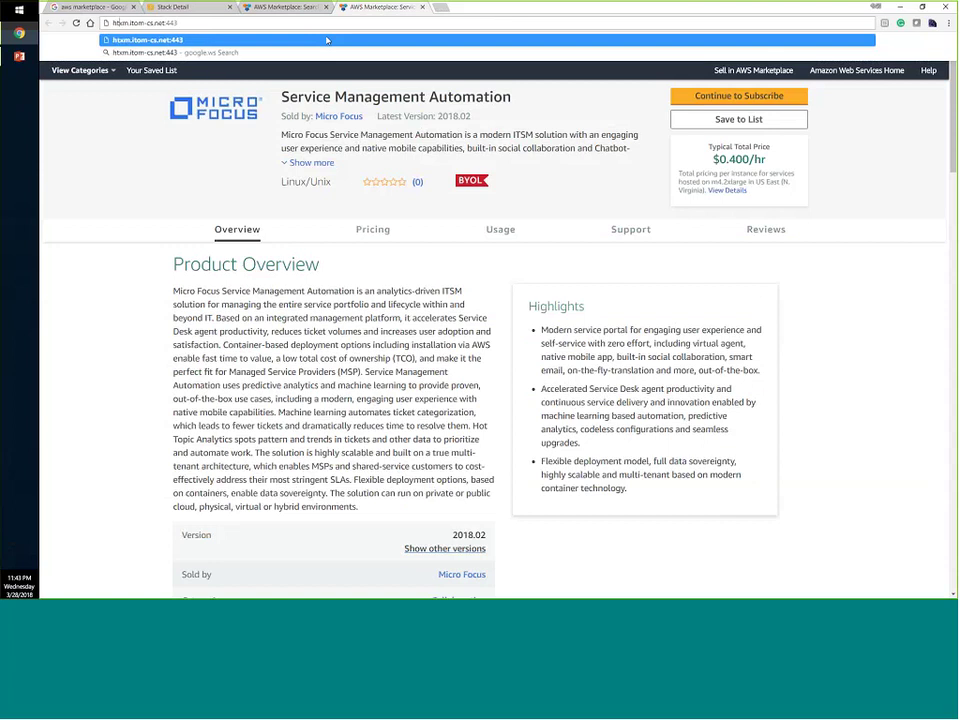
text(s://)
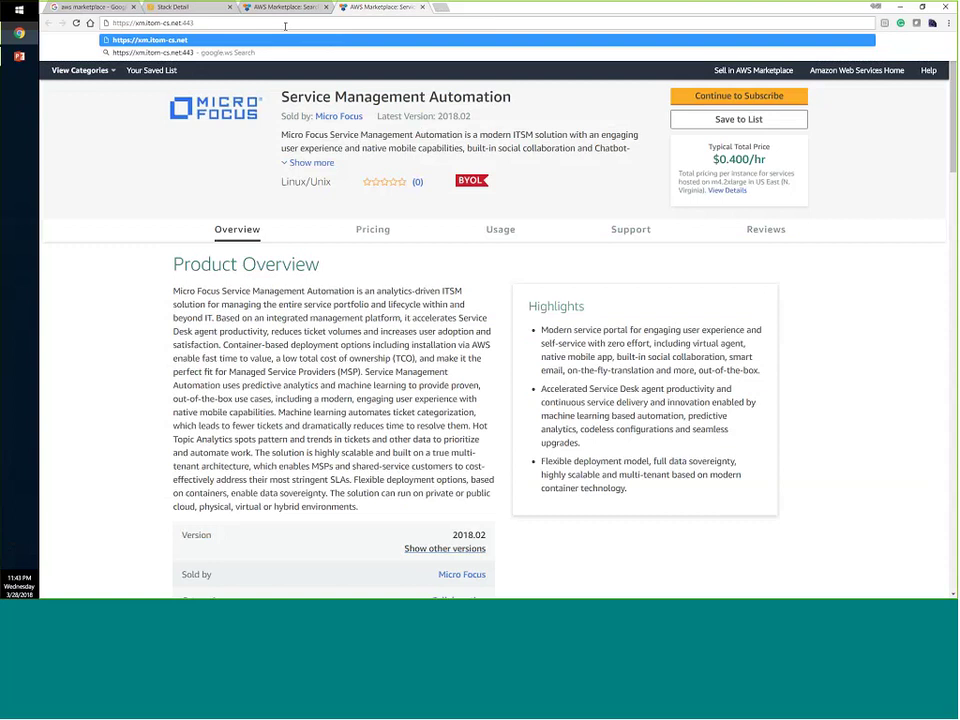
text(/bo/)
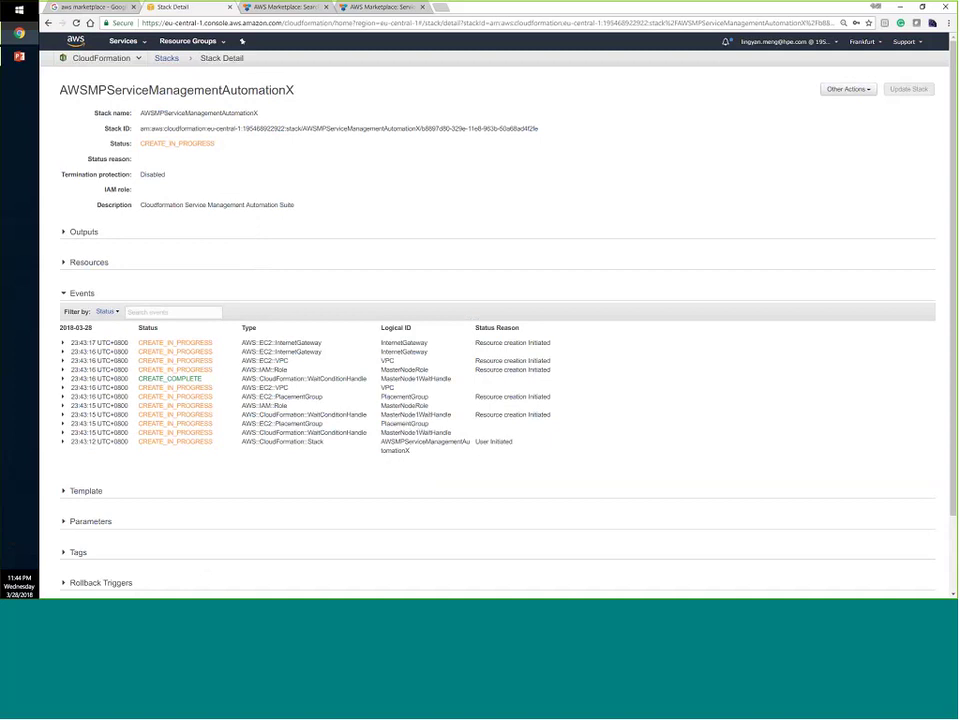
click(289, 8)
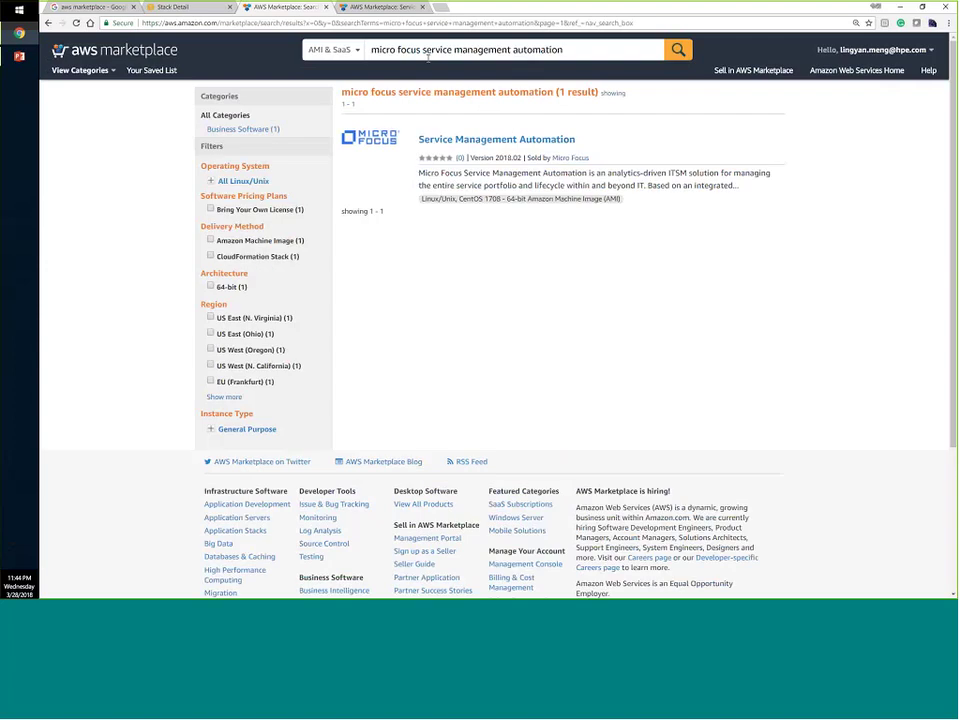
key(ctrl+shift+Tab)
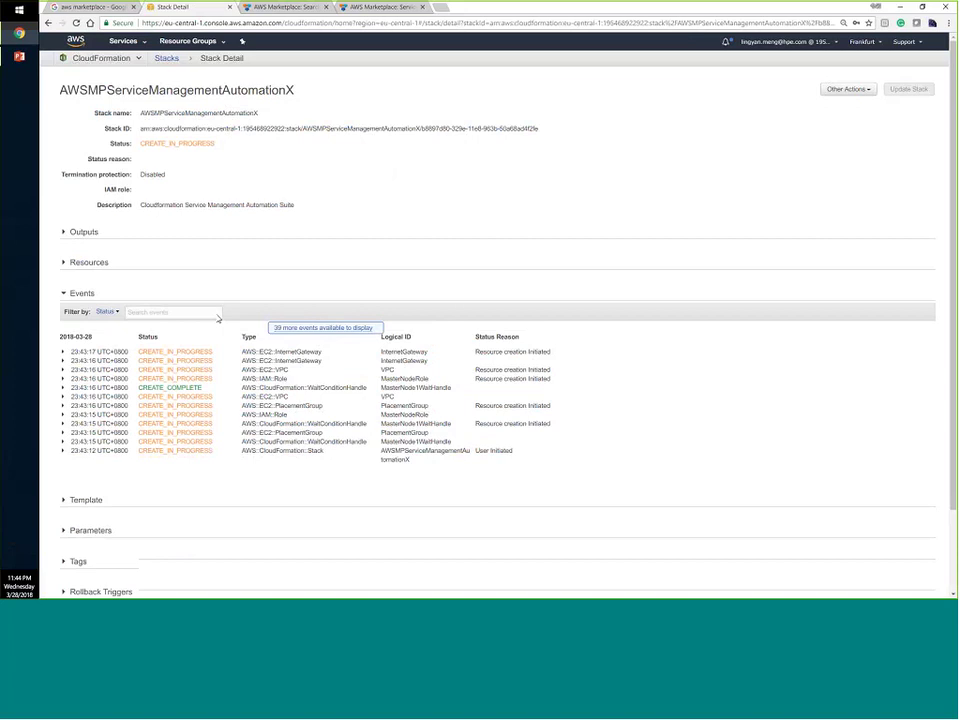
key(super+e)
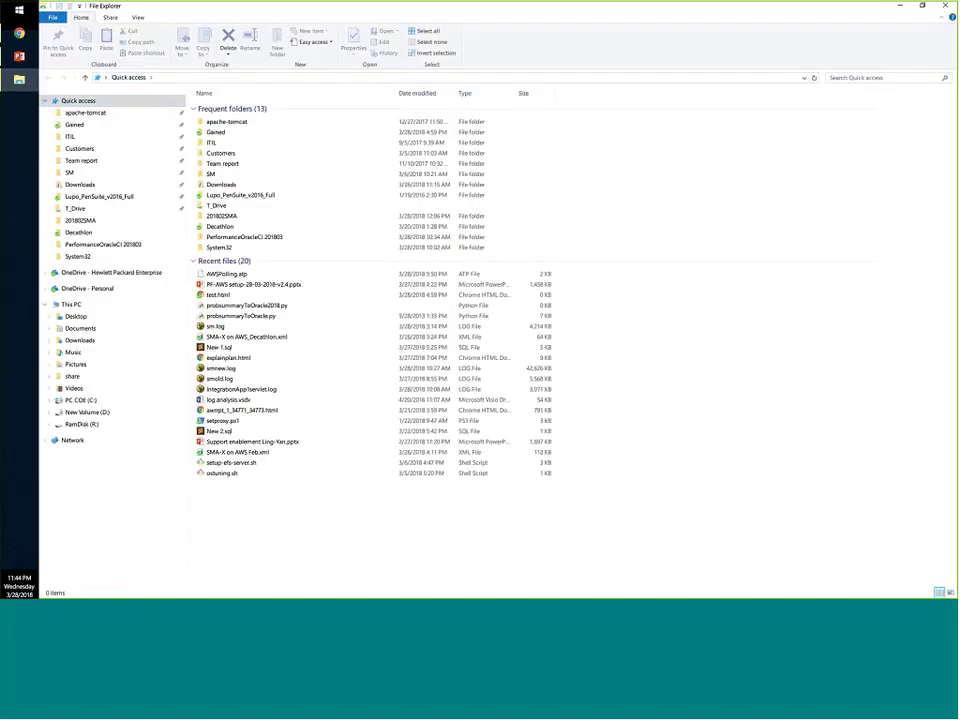
key(alt+F4)
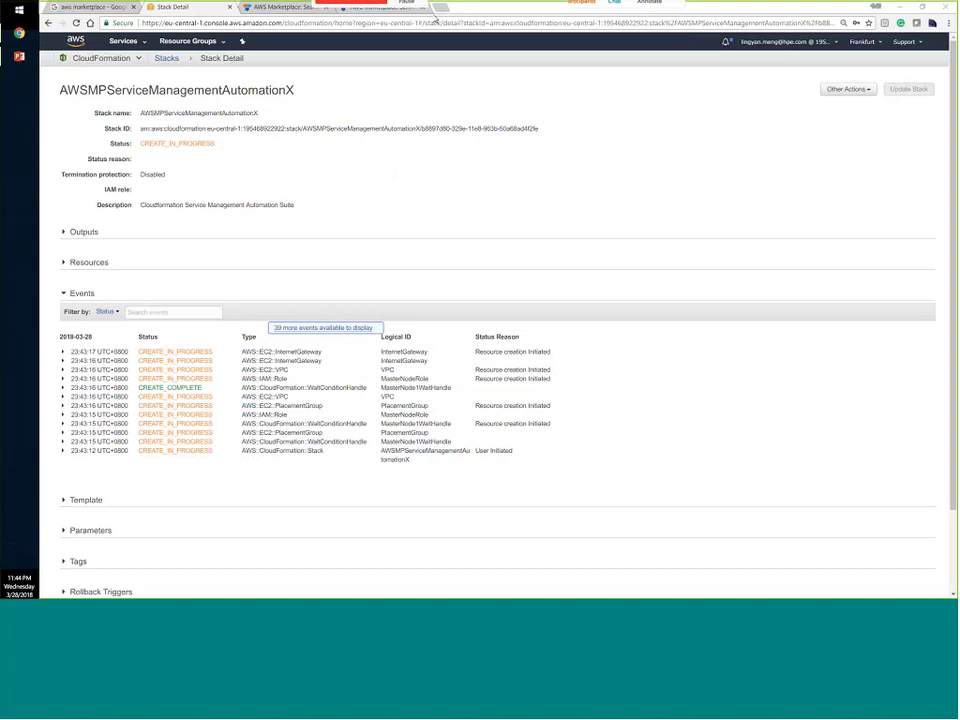
Step: Open the ITSMA Containerized Suite 2017-07 (Express Edition) page on the ITOM Marketplace in the AWS Marketplace search results tab
click(278, 7)
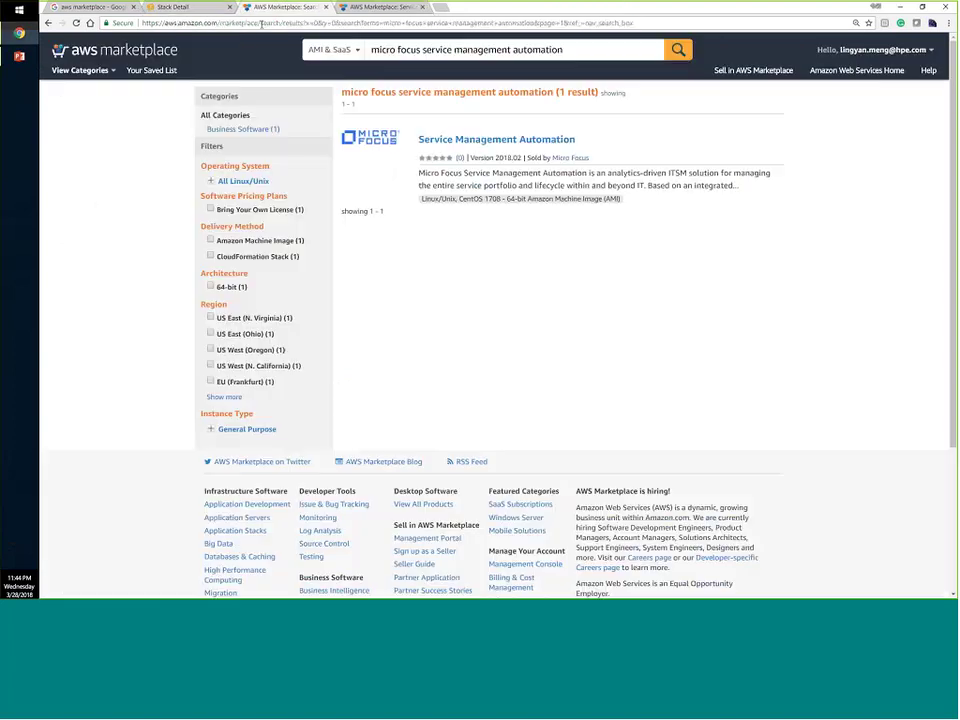
click(262, 23)
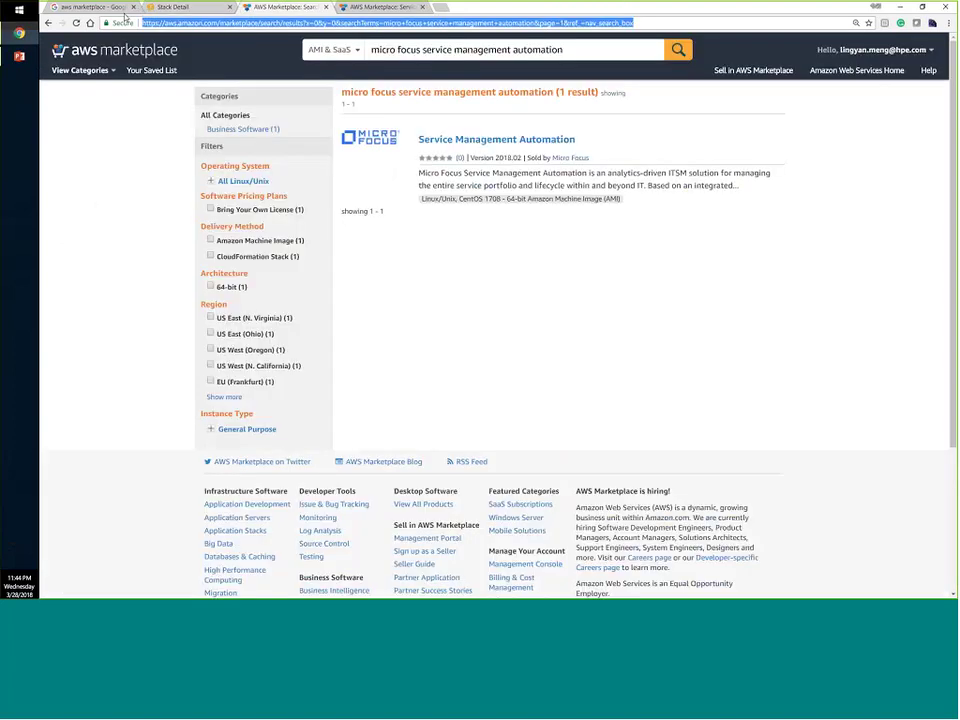
text(marke)
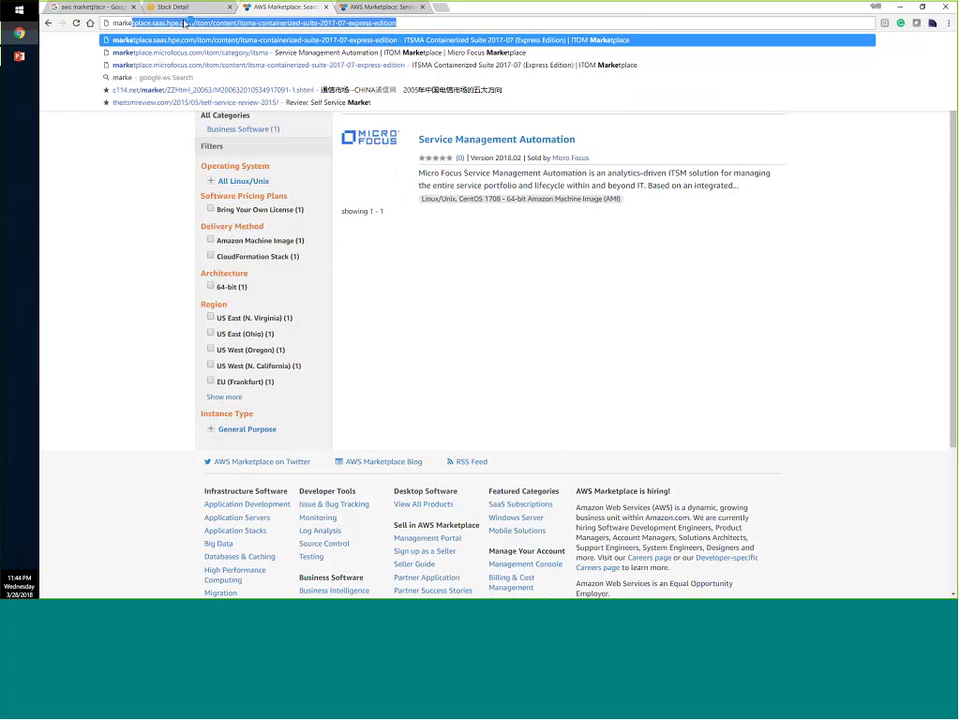
key(Return)
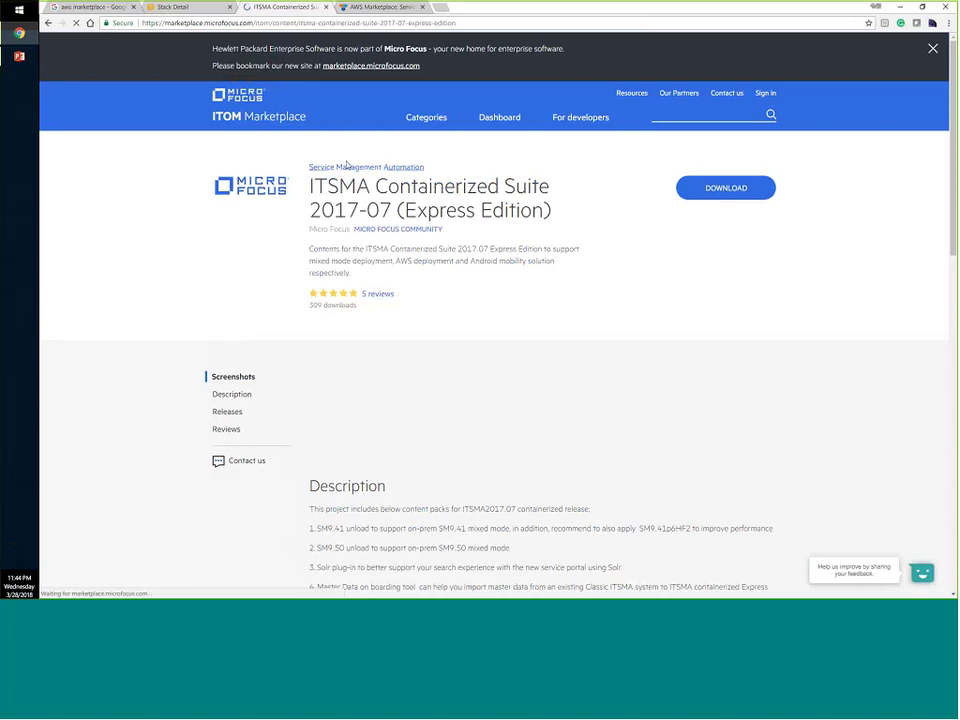
Step: Open Service Management Automation 2018-02 from its product category and examine the description and available releases
click(373, 170)
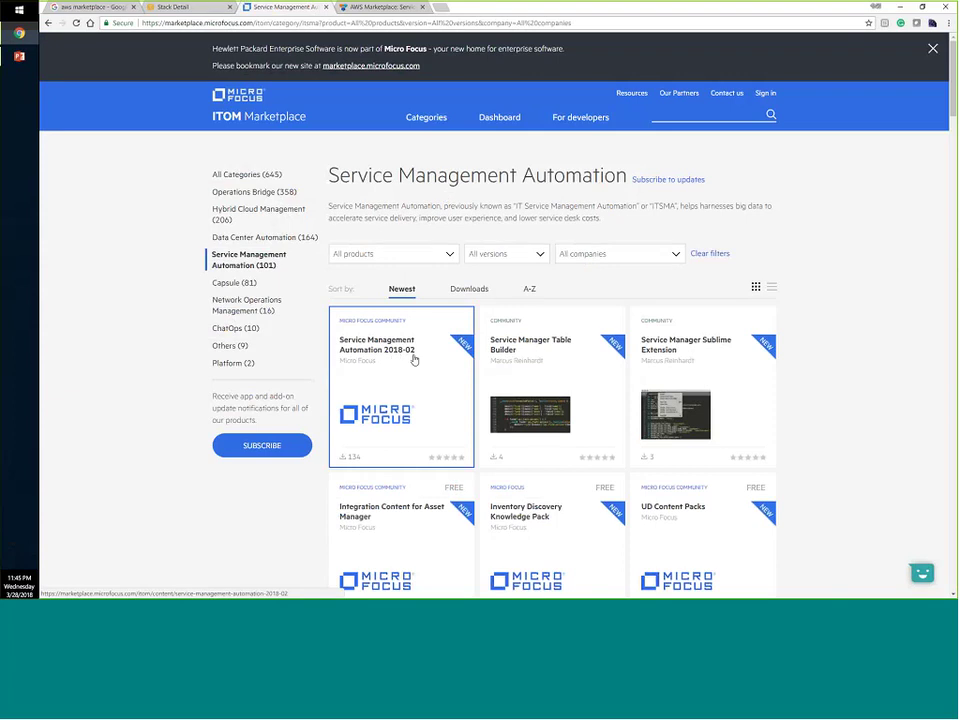
click(414, 360)
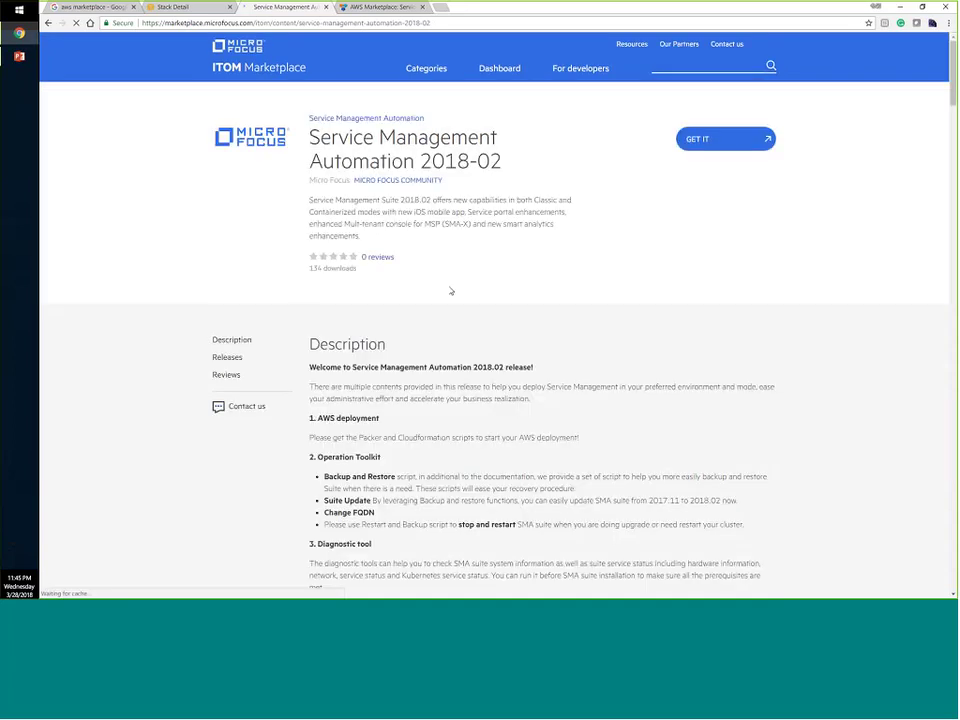
scroll(450, 291, down, 3)
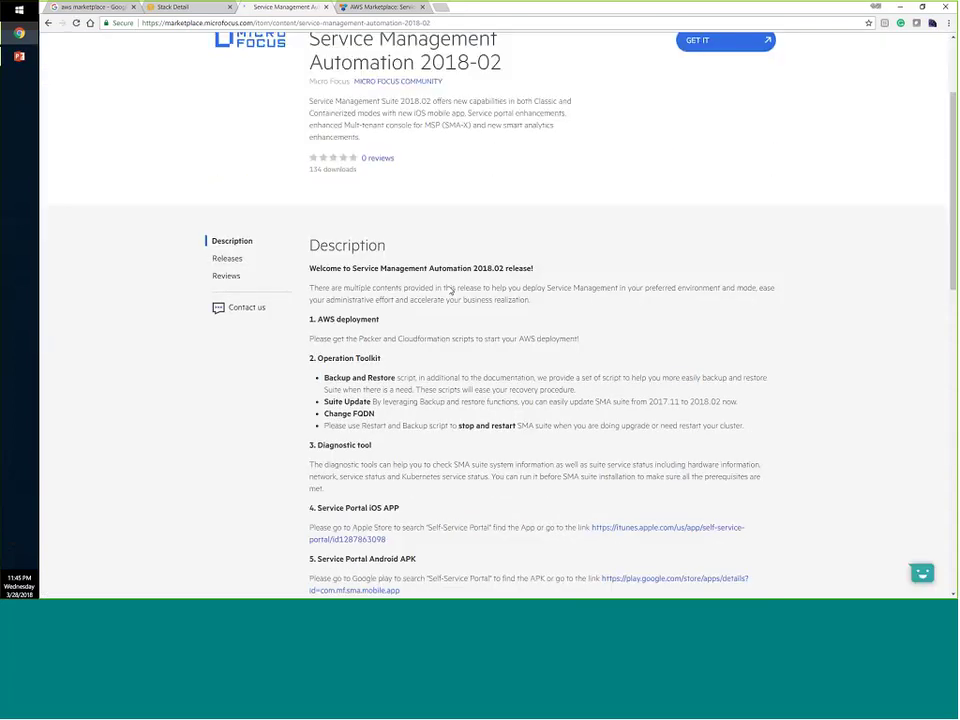
scroll(451, 290, down, 10)
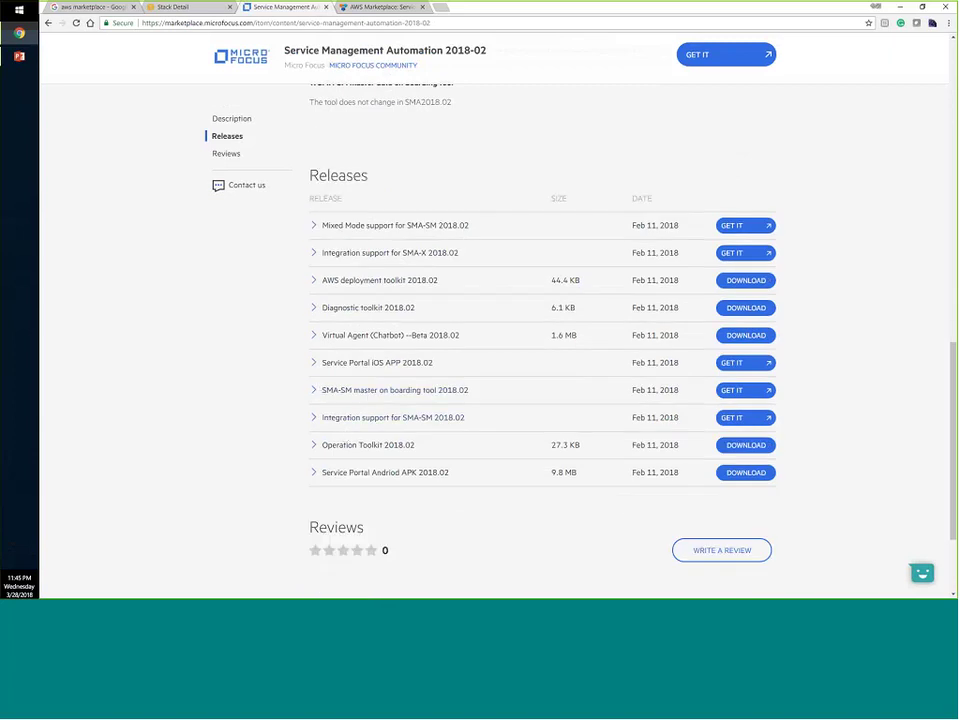
Step: Expand the AWS deployment toolkit 2018.02 release to read its notes and request its download
click(314, 280)
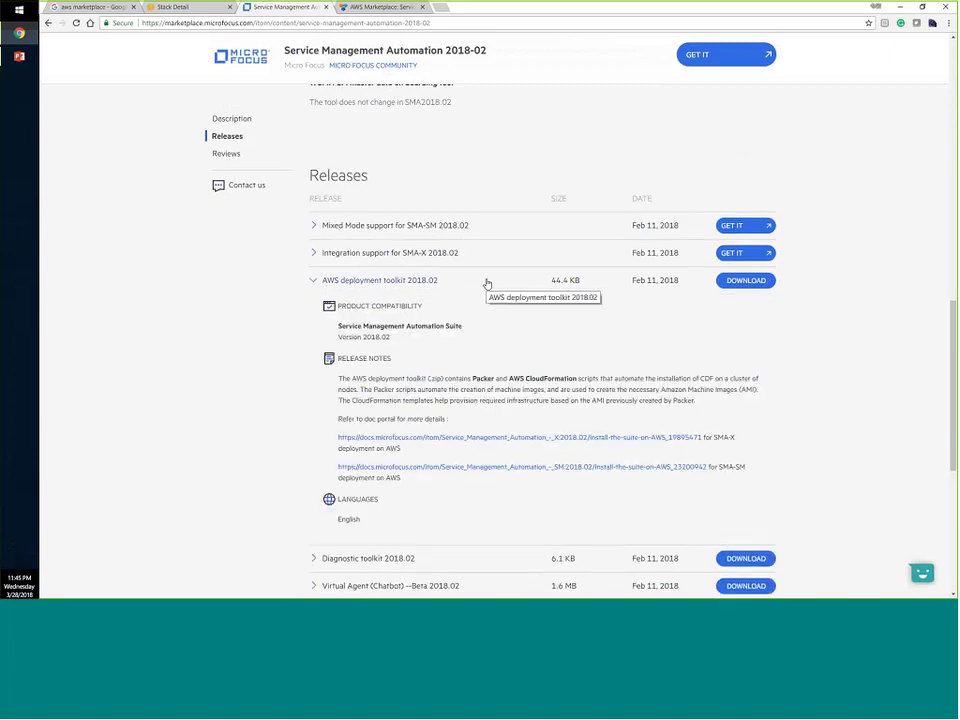
click(748, 281)
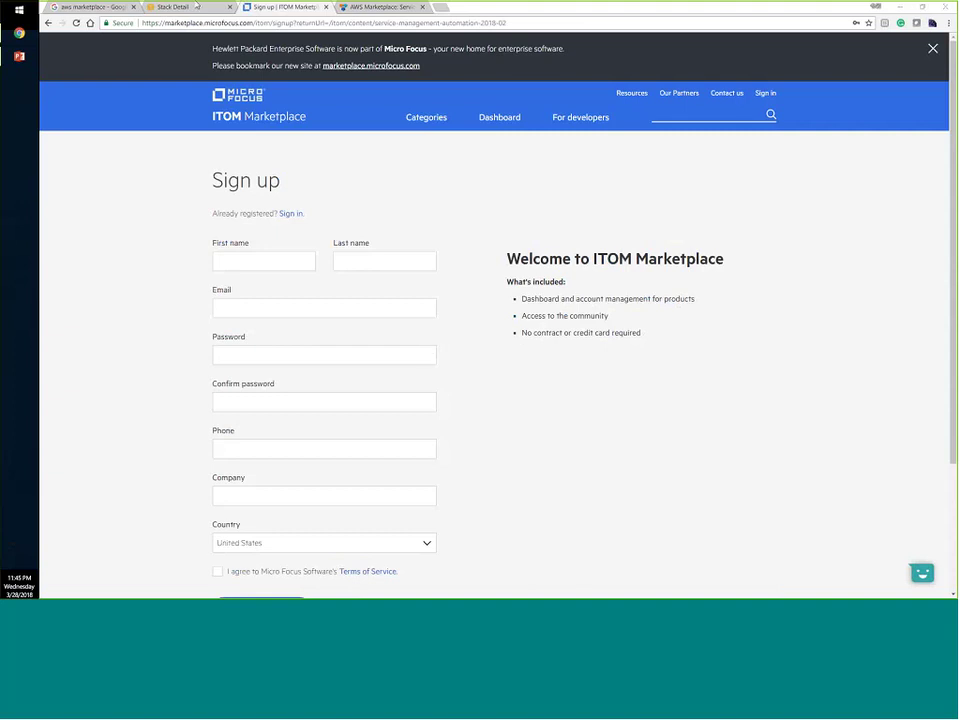
Step: Switch to File Explorer, open the extracted itsma-aws-provisioning-2018.01 folder and examine its cloudformation_generator and packer_build folders
key(alt+Tab)
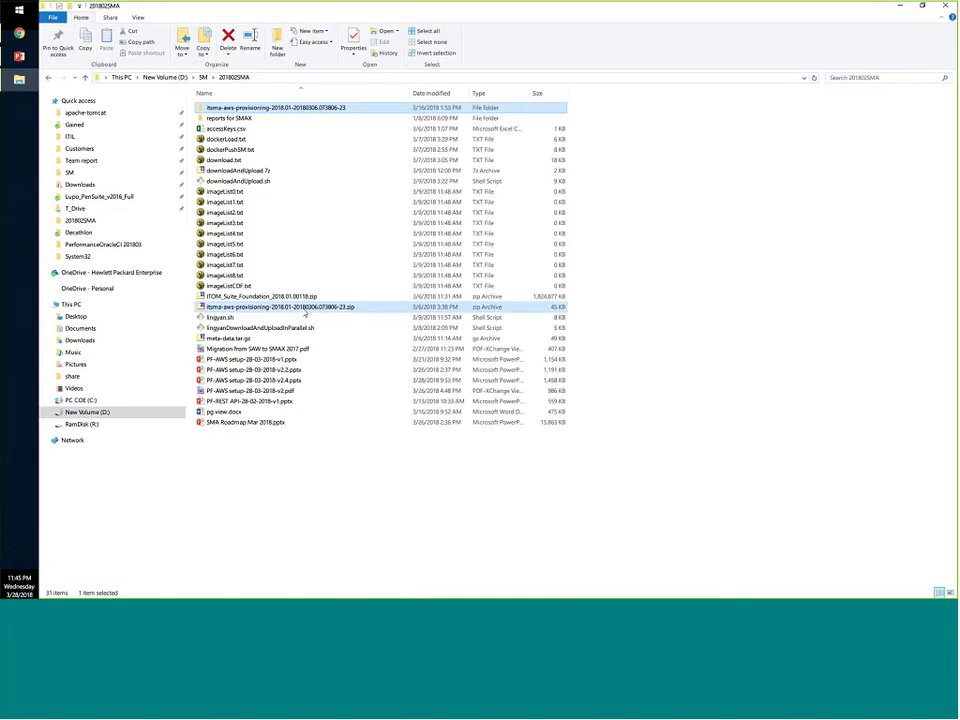
click(343, 311)
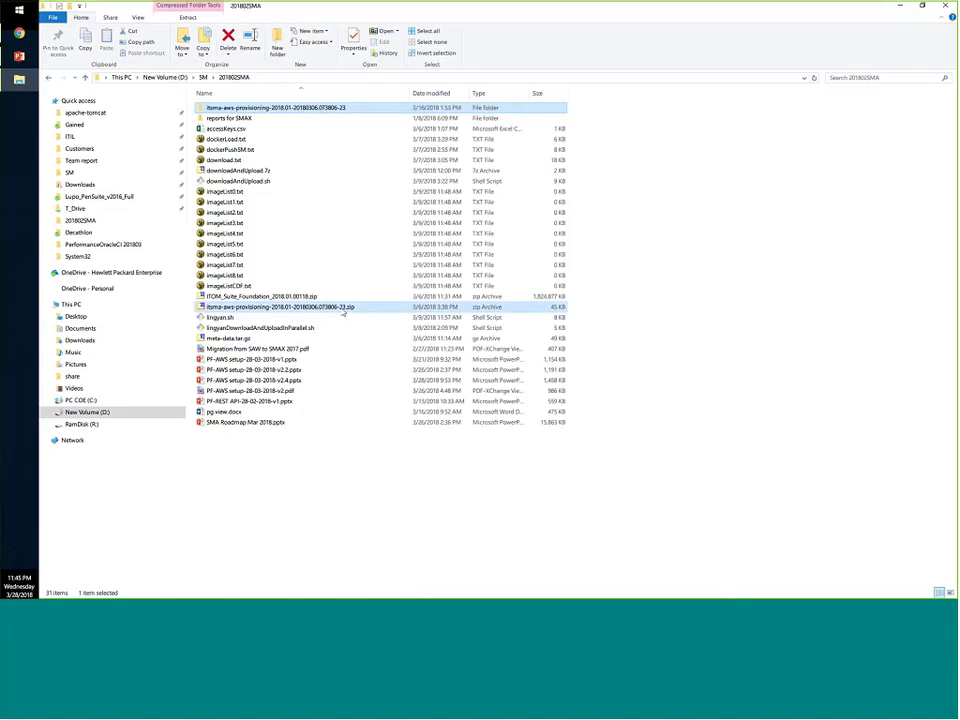
double_click(305, 110)
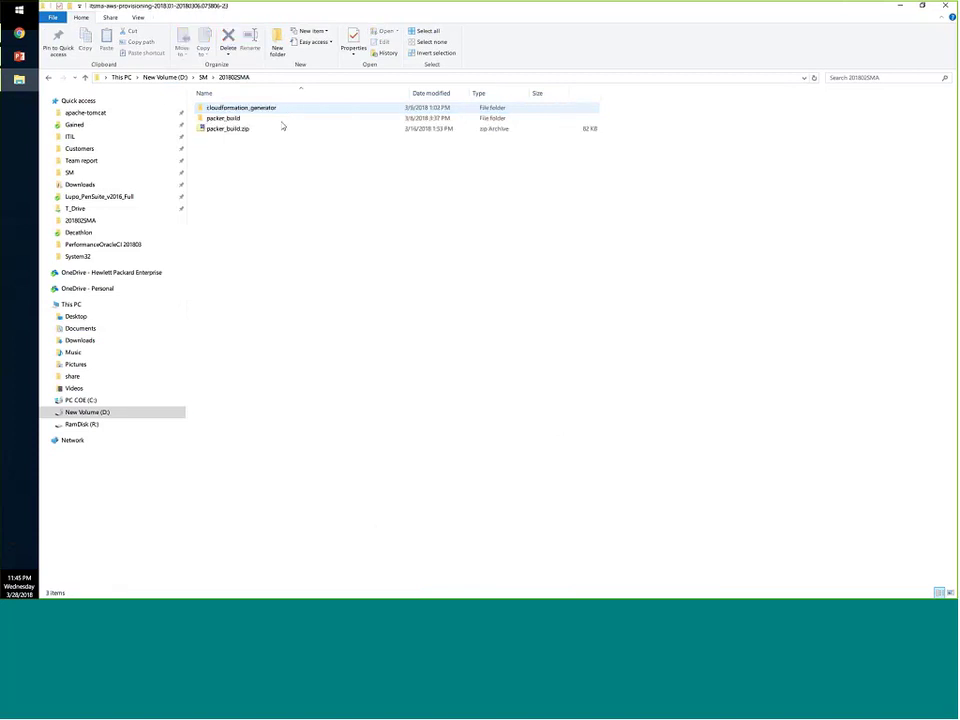
click(240, 120)
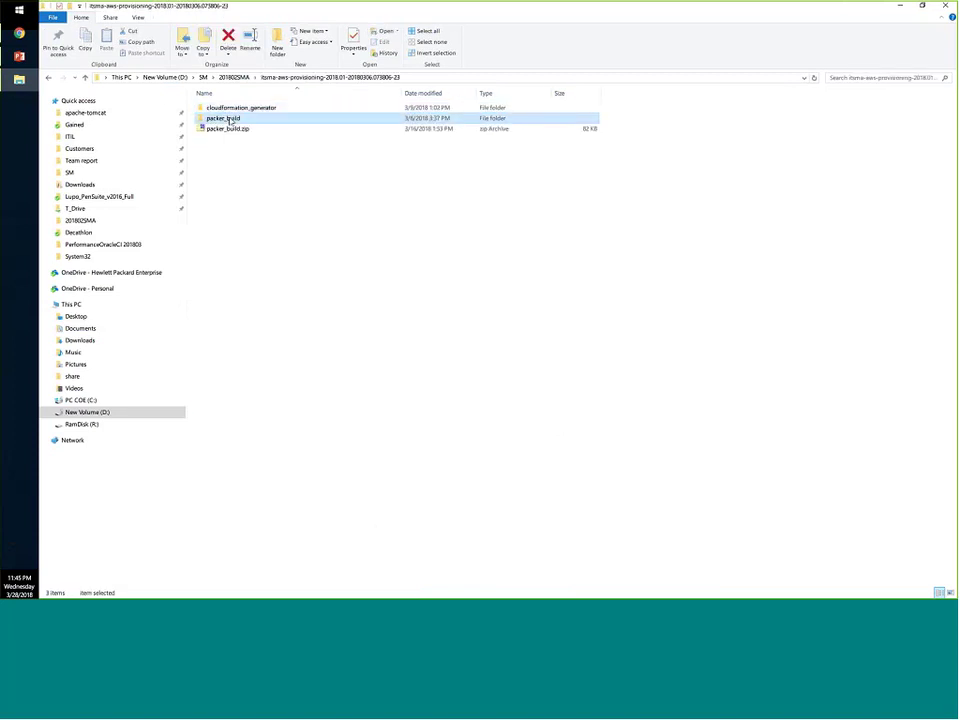
click(230, 109)
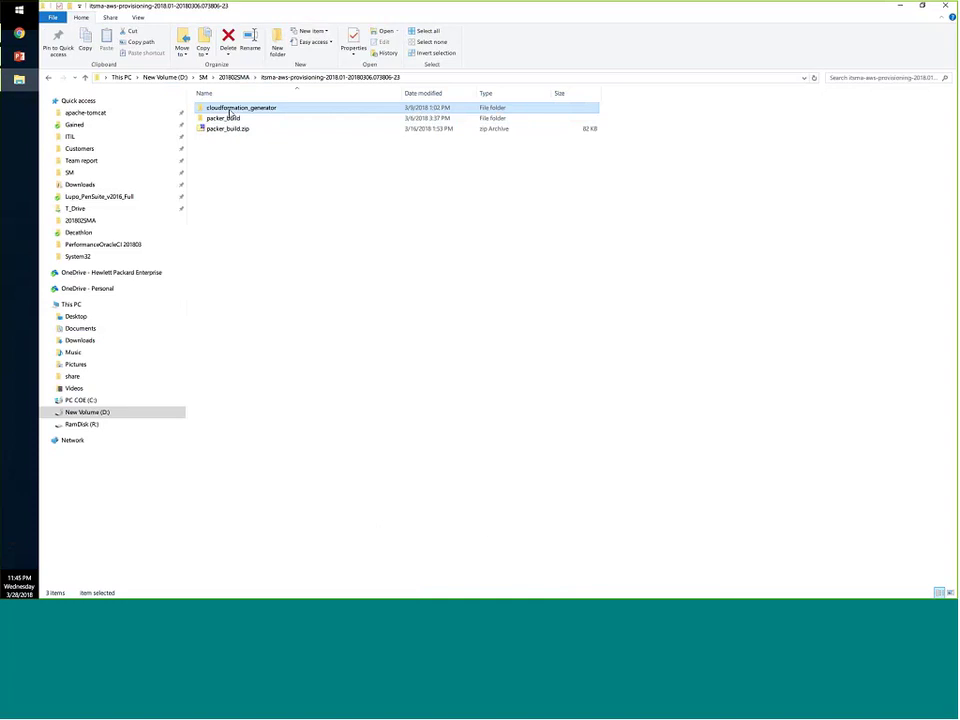
click(216, 119)
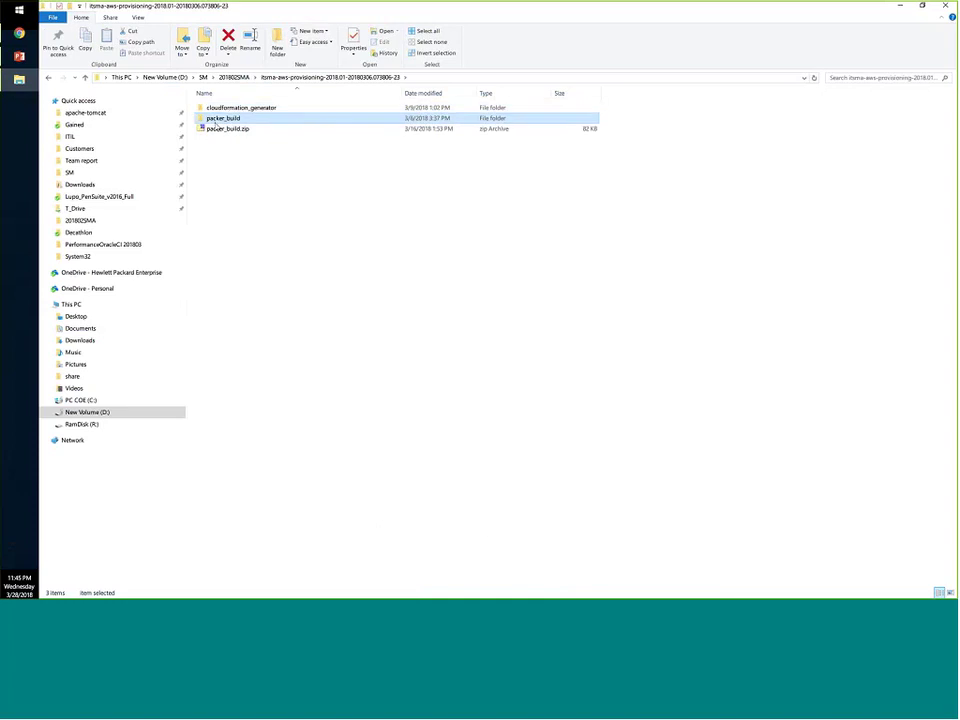
click(224, 109)
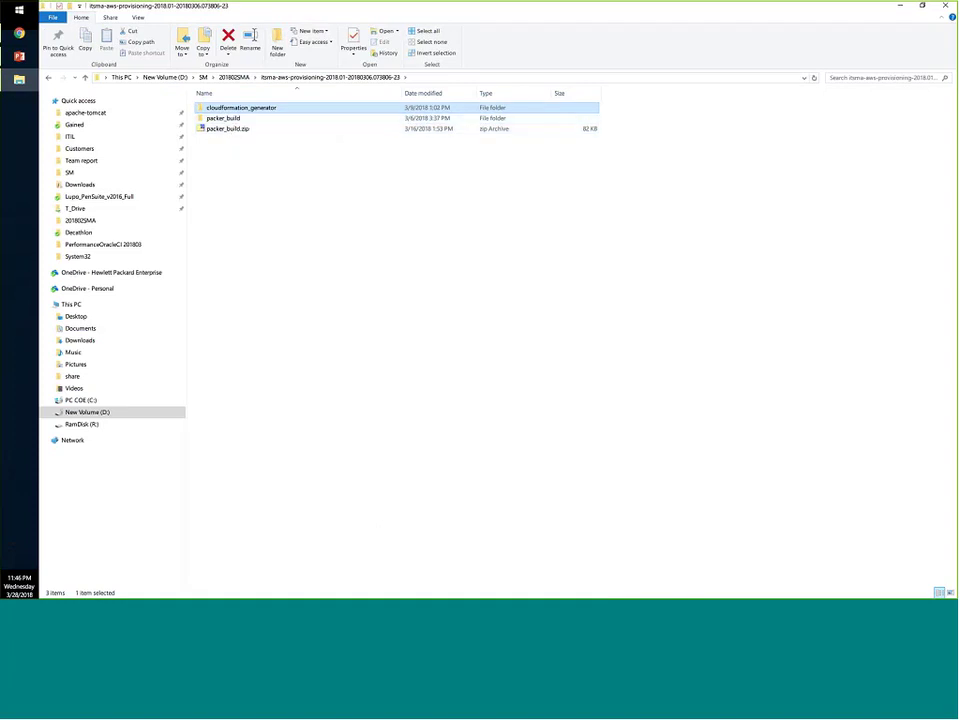
Step: Open the packer_build folder and open build_amis.properties in Visual Studio Code
click(222, 121)
double_click(223, 121)
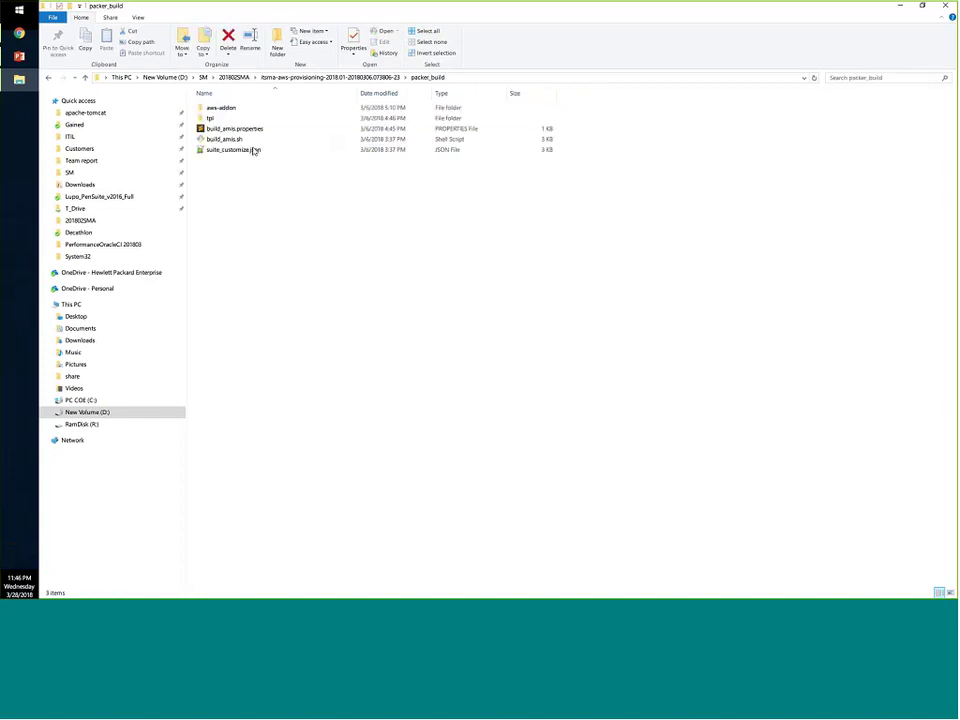
click(221, 142)
click(237, 130)
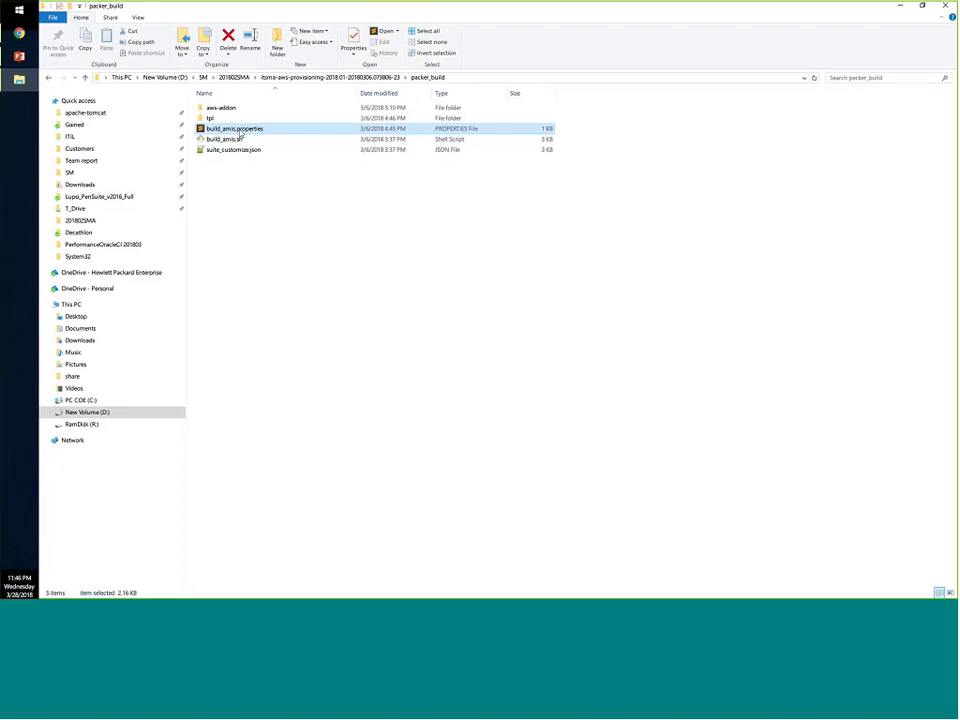
right_click(239, 131)
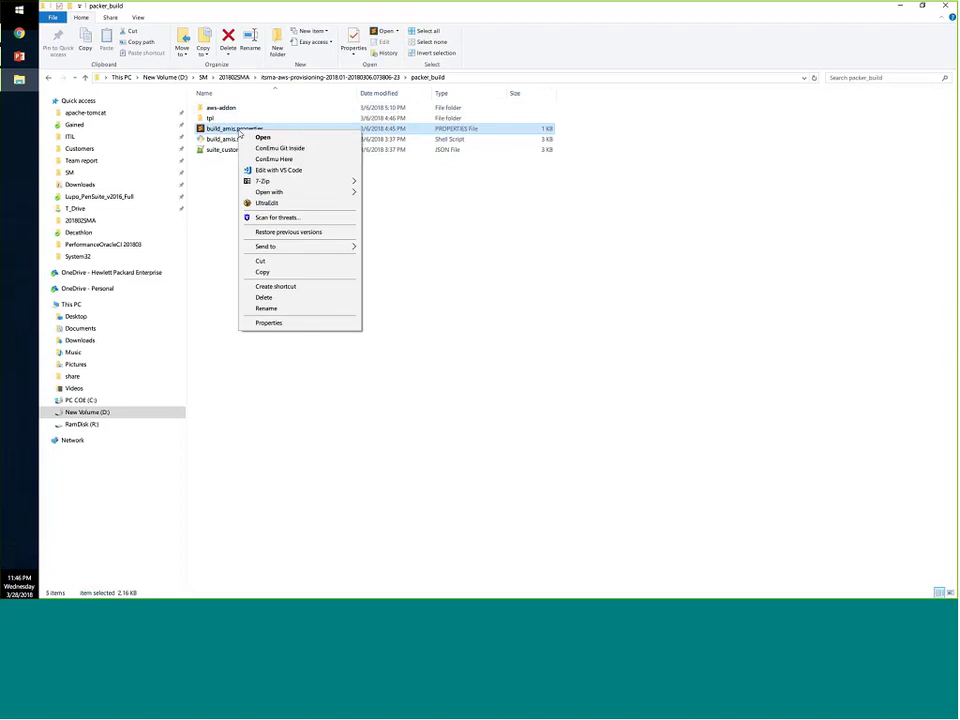
click(290, 171)
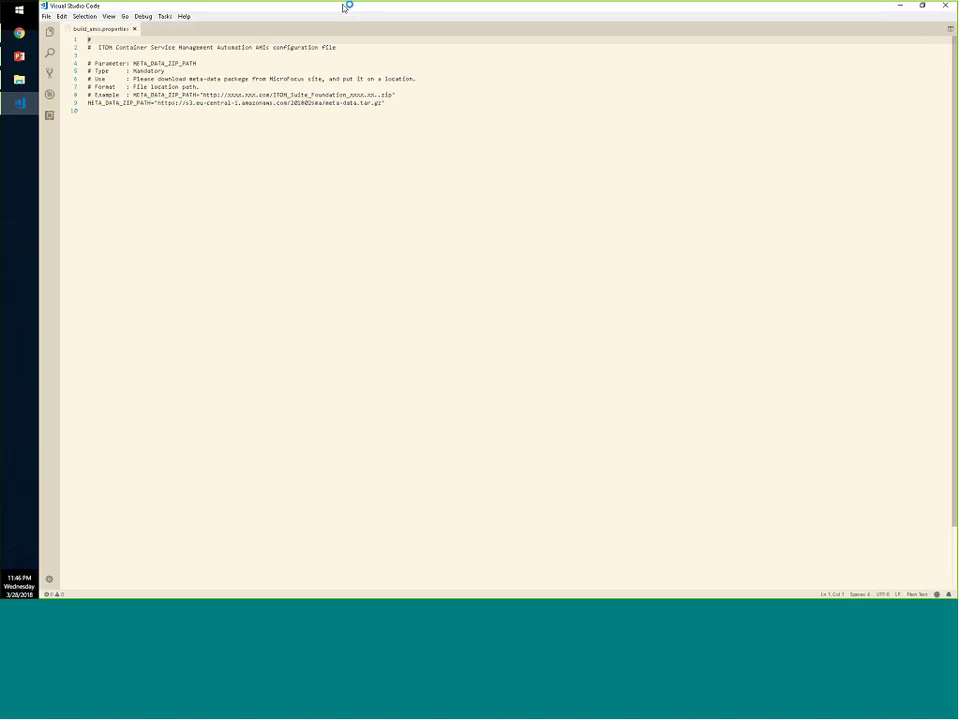
Step: Examine the META_DATA_ZIP_PATH setting in build_amis.properties, then close the editor and select the build_amis.sh script
click(103, 103)
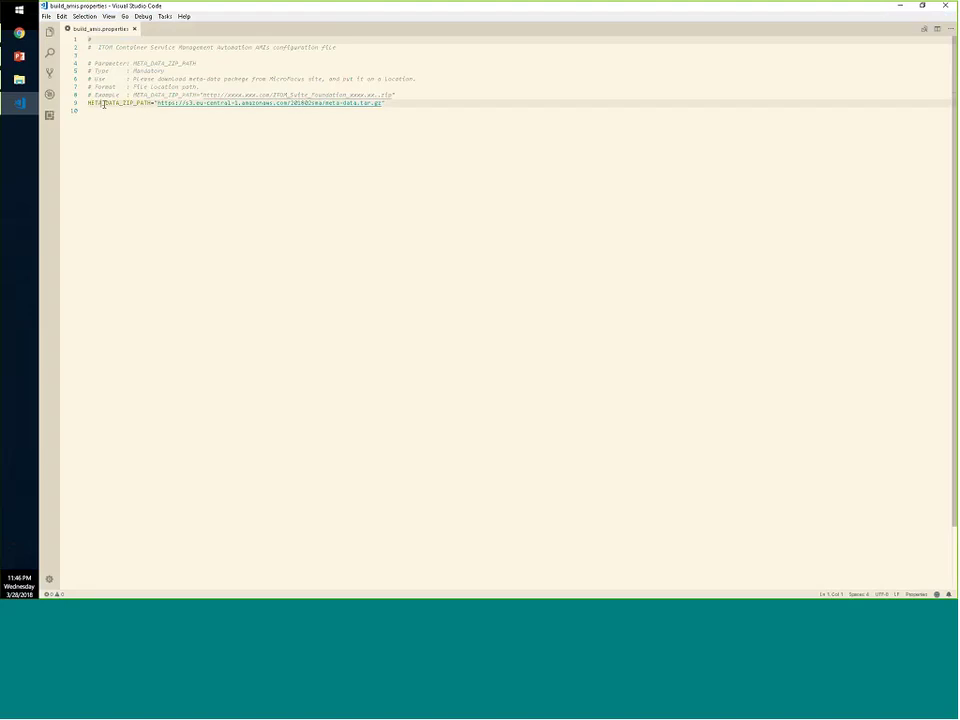
click(384, 103)
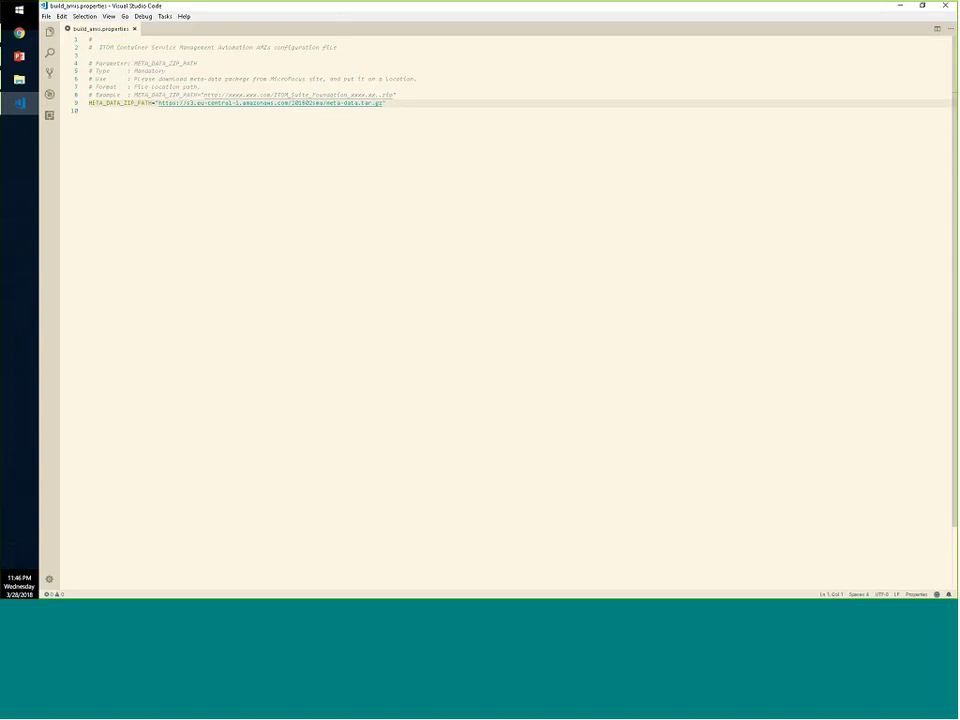
key(super+Down)
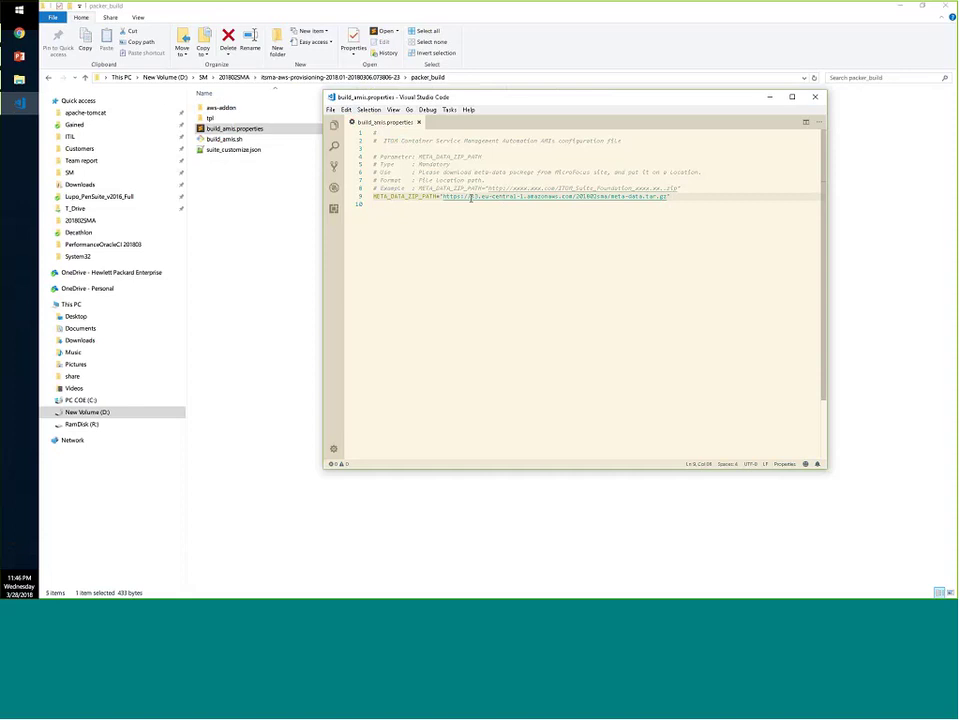
click(589, 208)
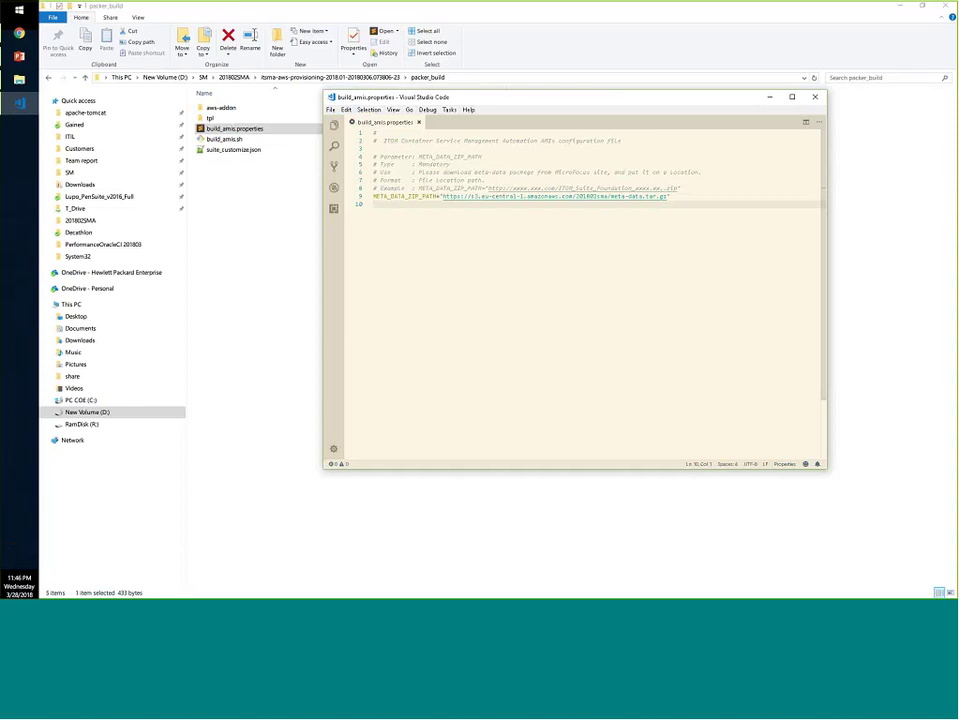
key(alt+F4)
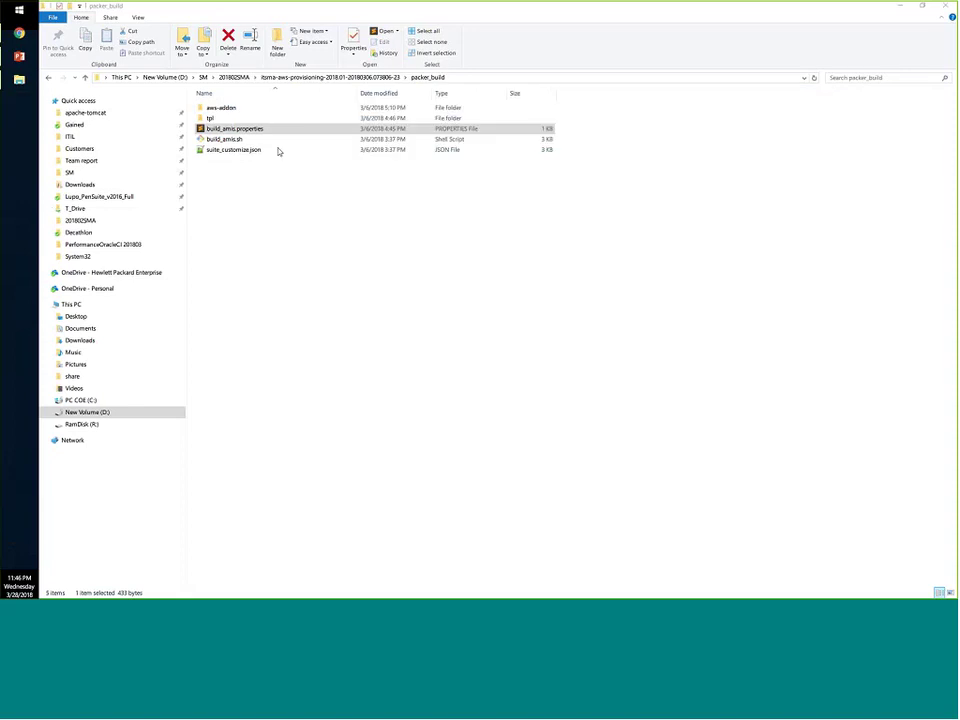
click(225, 140)
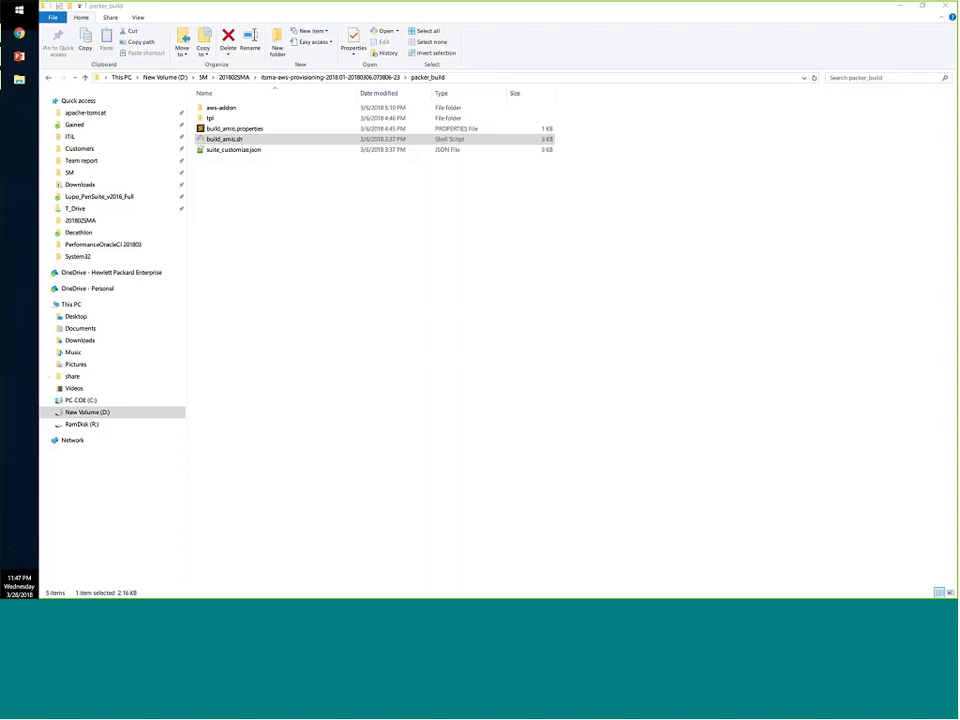
Step: Open the cloudformation_generator folder of the provisioning toolkit and select generated-sma-couldformation.template
click(336, 78)
double_click(240, 107)
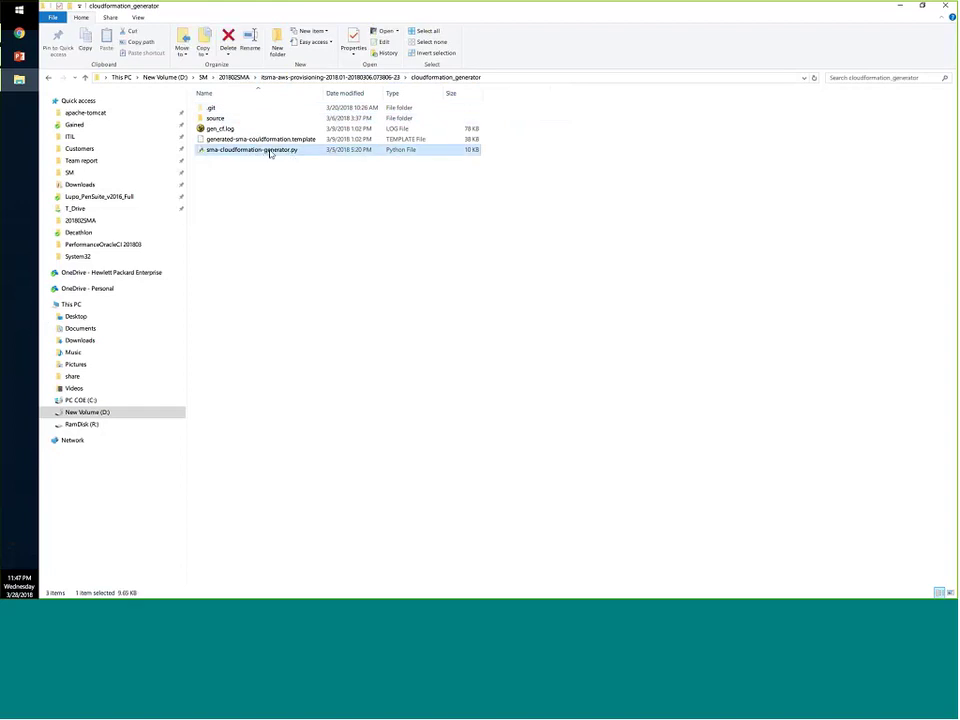
click(281, 141)
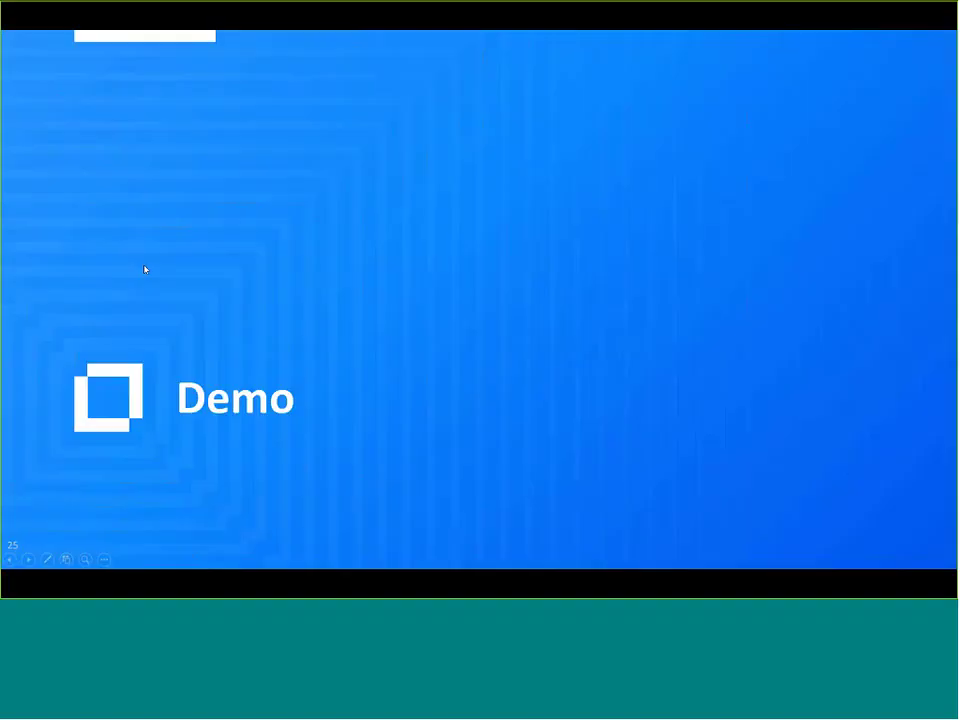
key(Left)
key(Left)
key(Left)
key(Left)
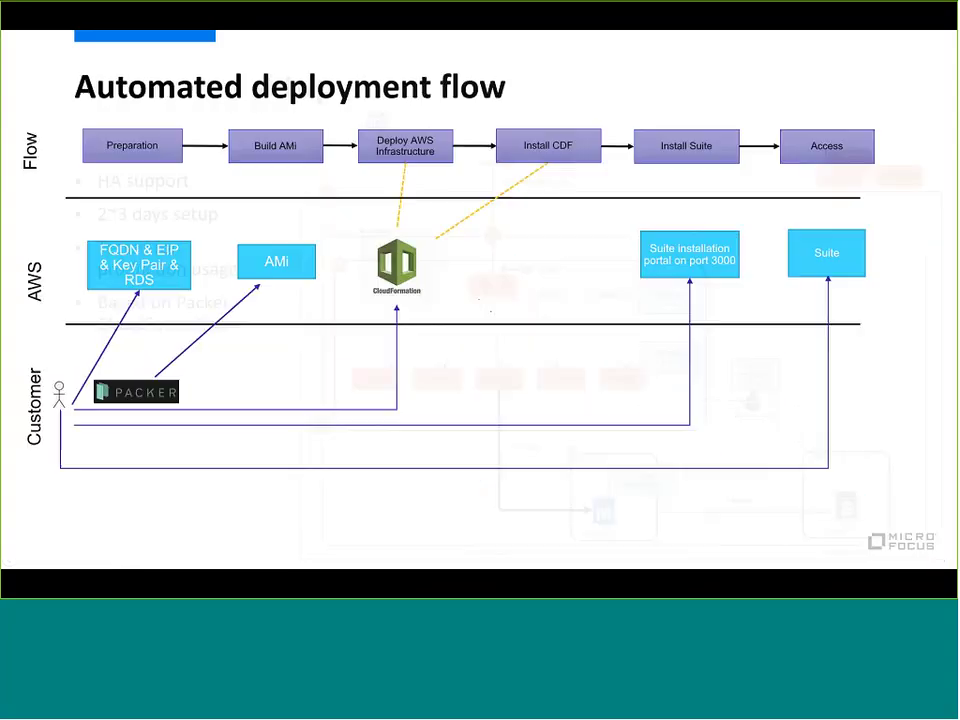
key(Right)
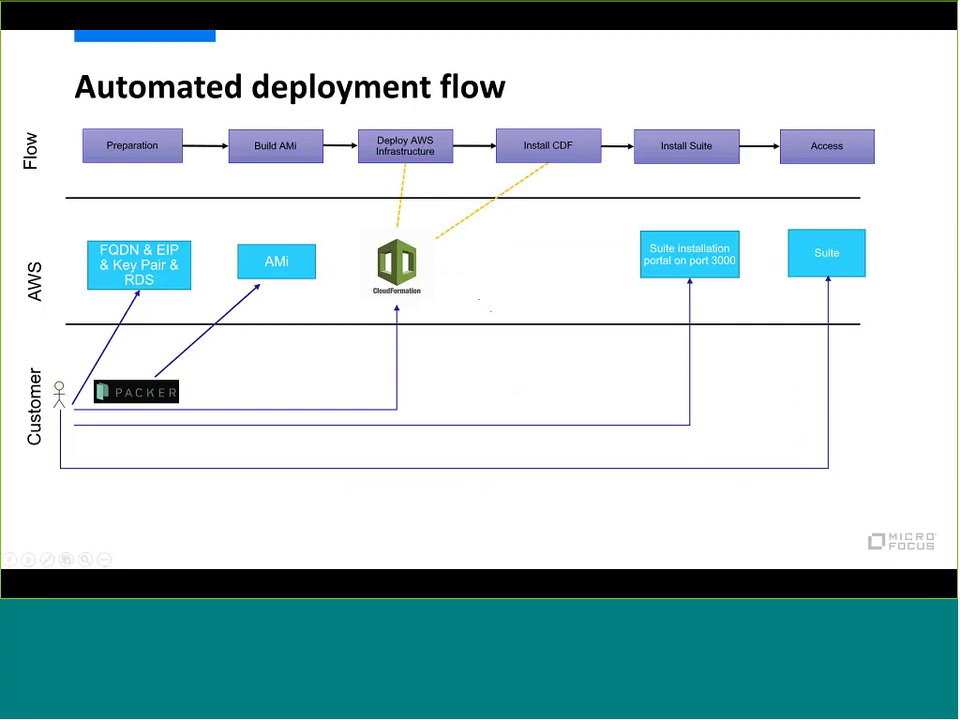